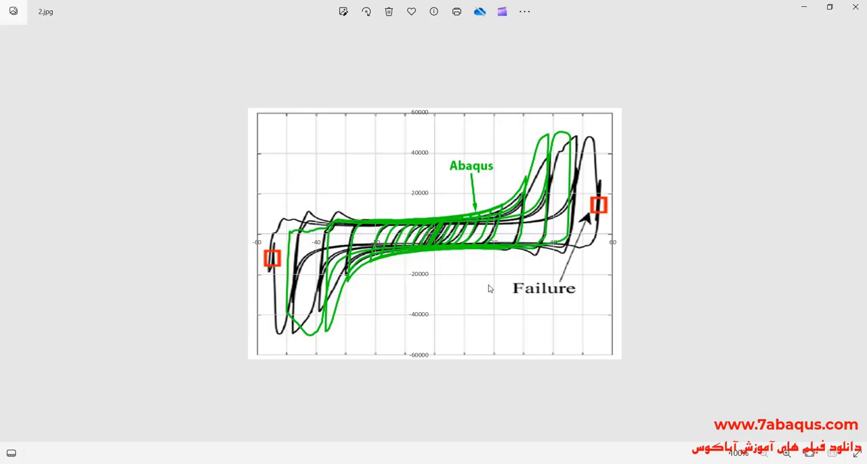
# - Switch to the zhai2020.pdf paper in Acrobat and review its title, abstract, test setup and loading protocol figures
pyautogui.hotkey('alt', 'Tab')
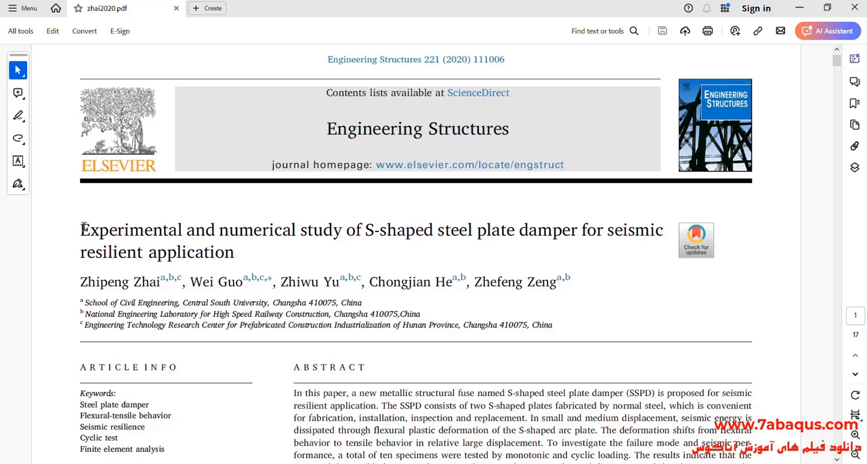
pyautogui.moveTo(77, 226); pyautogui.dragTo(208, 254)
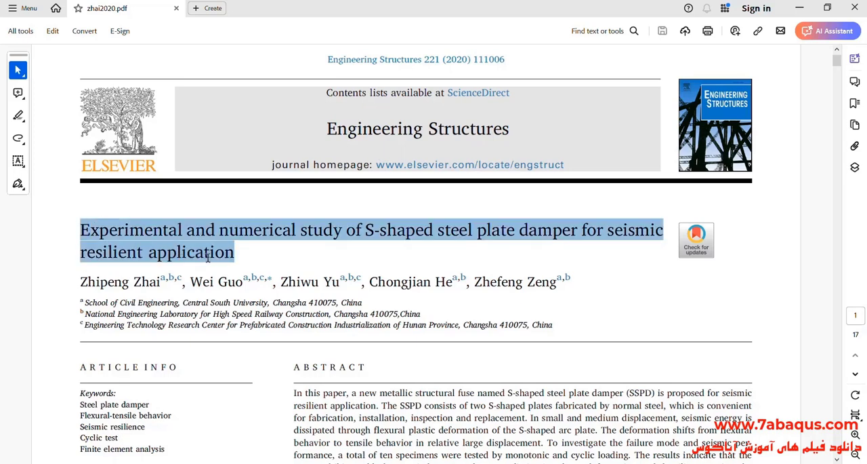
pyautogui.click(211, 326)
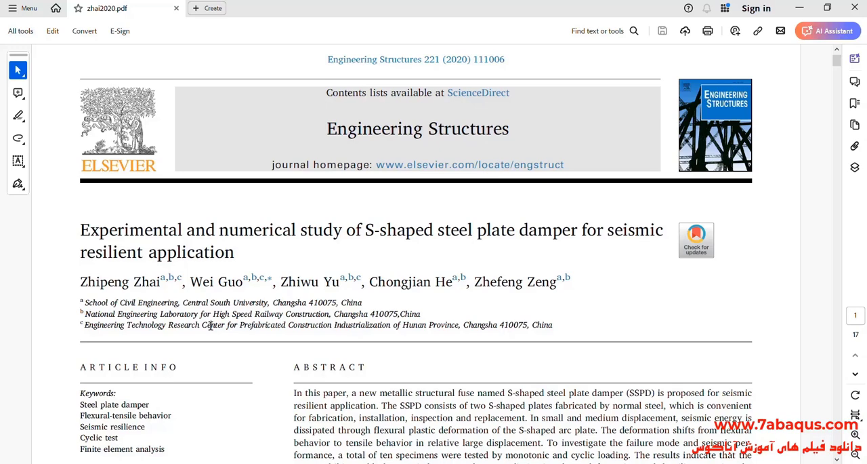
pyautogui.scroll(-3, 522, 241)
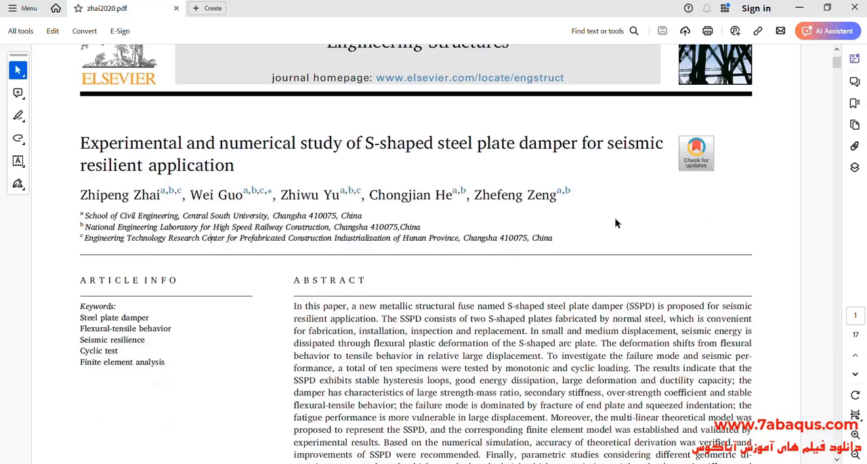
pyautogui.moveTo(836, 63); pyautogui.dragTo(866, 158)
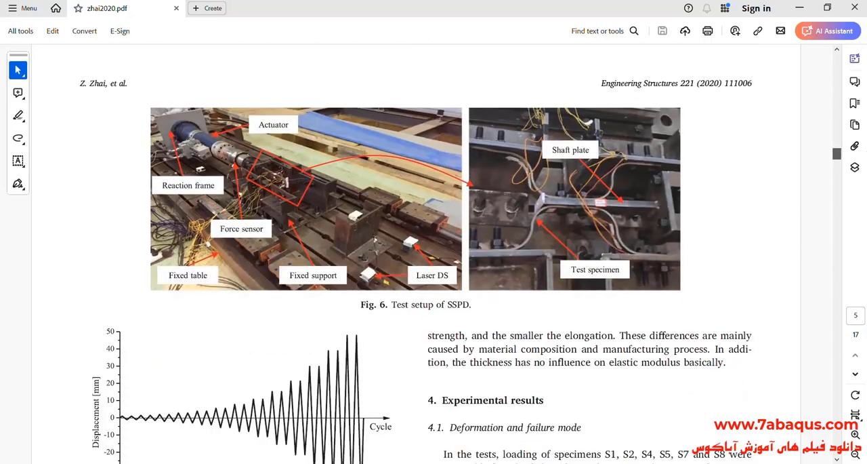
pyautogui.scroll(-1, 759, 166)
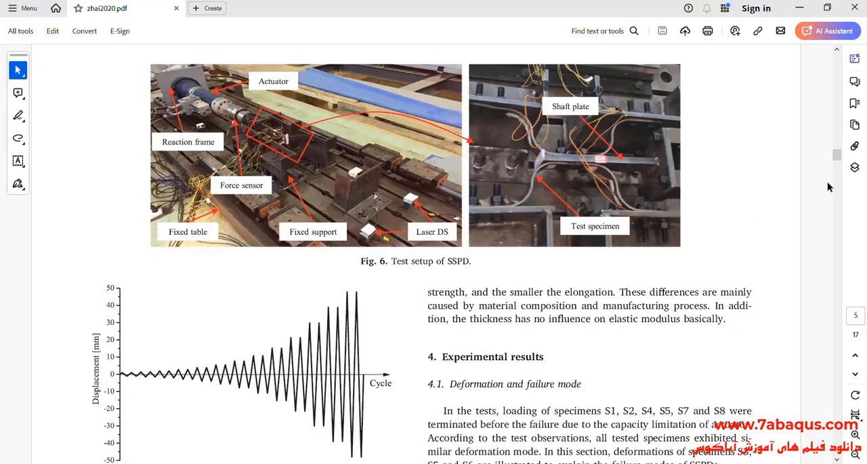
pyautogui.moveTo(835, 160); pyautogui.dragTo(854, 408)
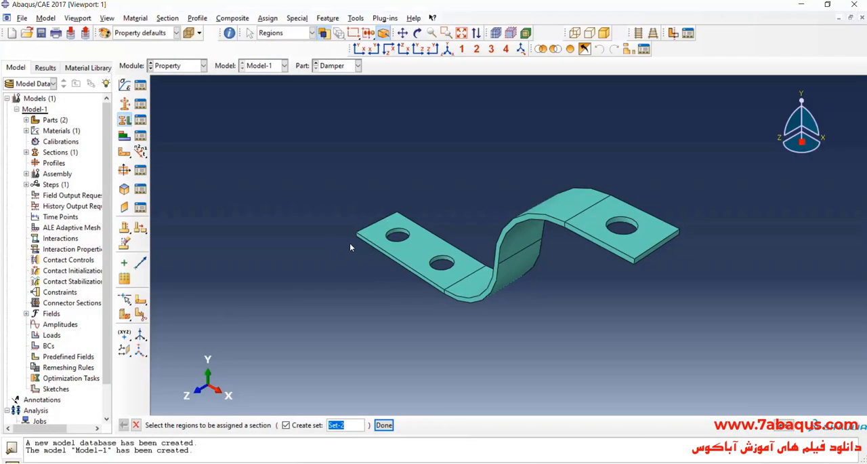
# - Create a material named Bolt in Abaqus/CAE with a uniform mass density of 7.8e-9
pyautogui.click(125, 84)
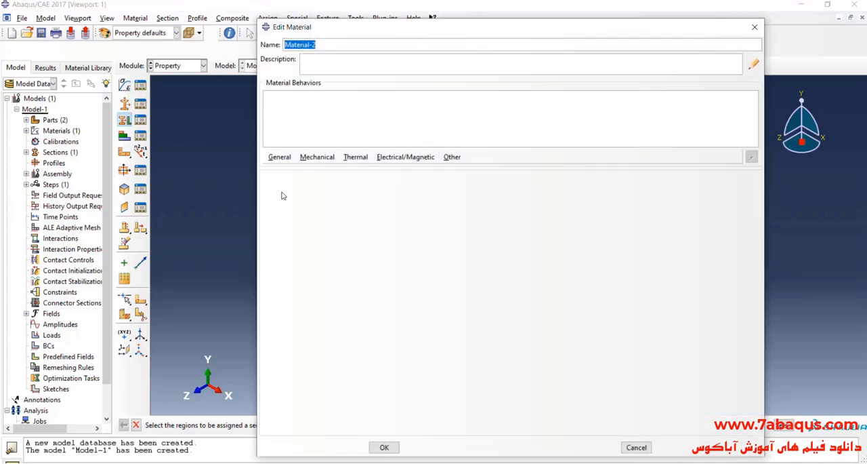
pyautogui.write('Bolt')
pyautogui.click(280, 157)
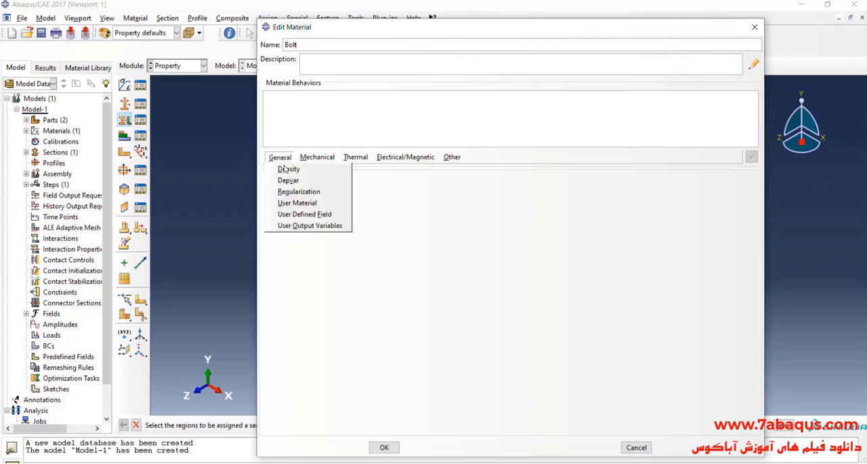
pyautogui.click(288, 169)
pyautogui.click(318, 273)
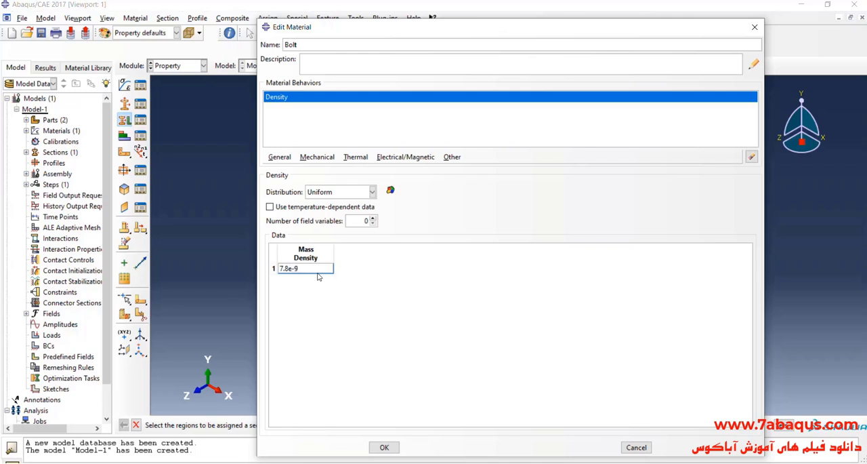
# - Add an isotropic Elastic behavior to the Bolt material
pyautogui.click(319, 158)
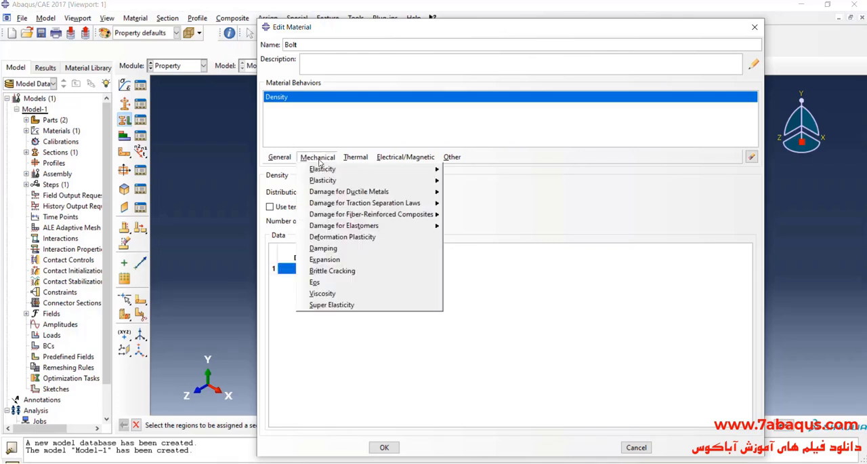
pyautogui.moveTo(353, 173)
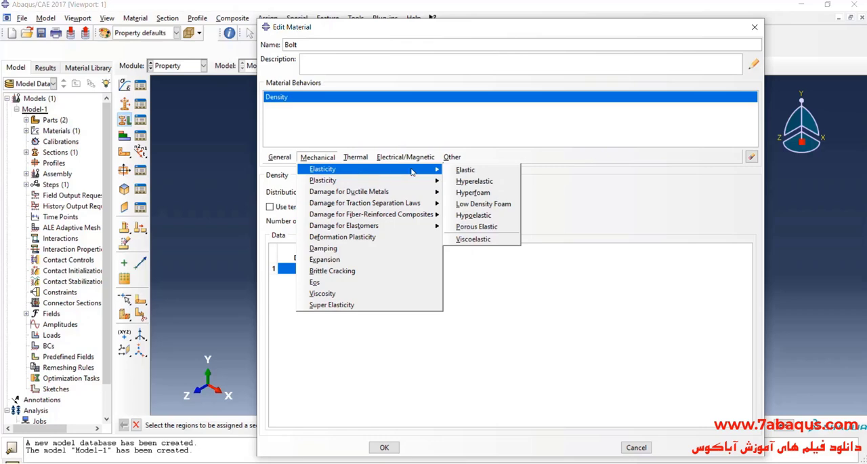
pyautogui.click(468, 170)
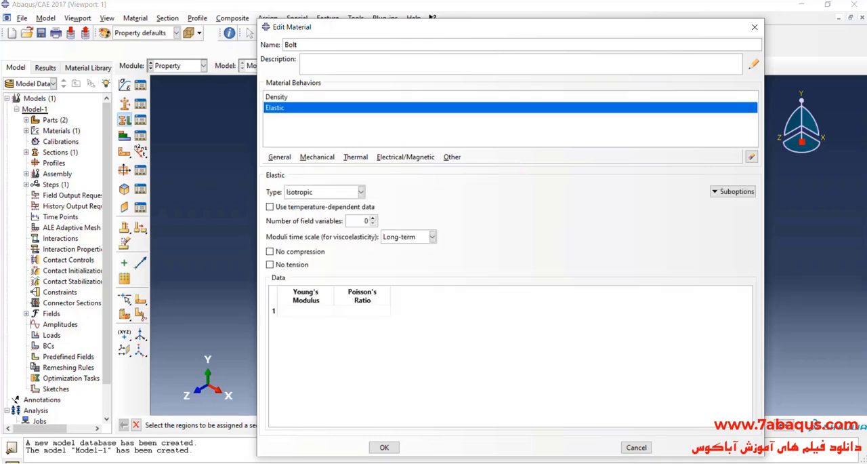
# - Switch to the zhai2020.pdf paper and search it for 210 to locate the bolt's elastic properties
pyautogui.hotkey('alt', 'Tab')
pyautogui.click(606, 122)
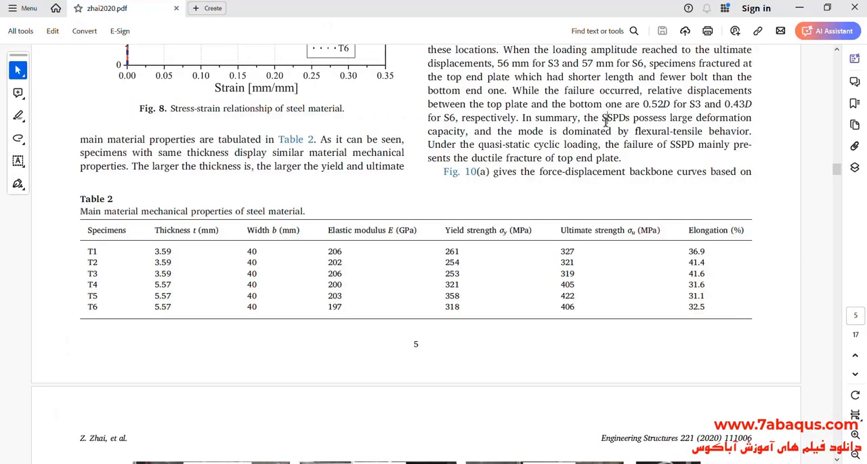
pyautogui.hotkey('ctrl', 'f')
pyautogui.write('210')
pyautogui.press('Return')
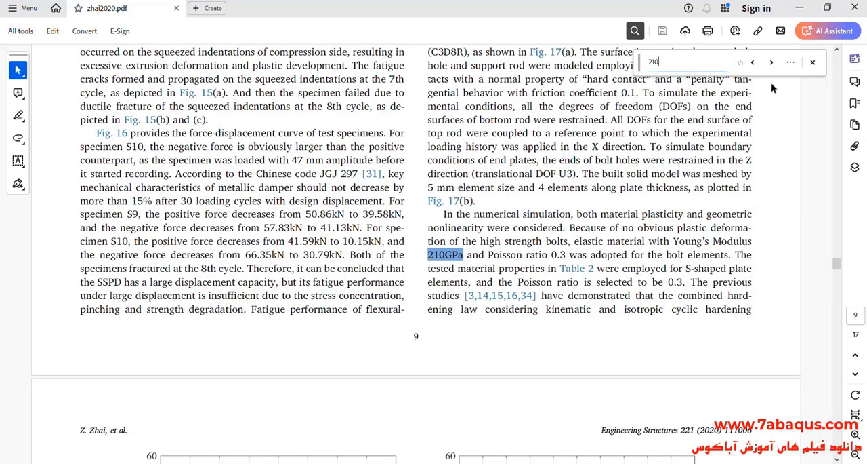
pyautogui.click(812, 63)
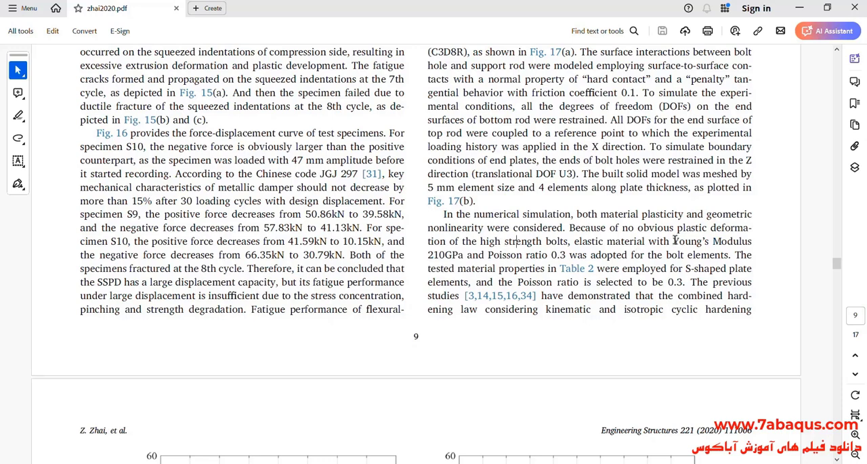
# - Select the passages on the Young's modulus, Poisson ratio and high strength bolts in the paper's numerical simulation paragraph to read them
pyautogui.moveTo(673, 240); pyautogui.dragTo(731, 242)
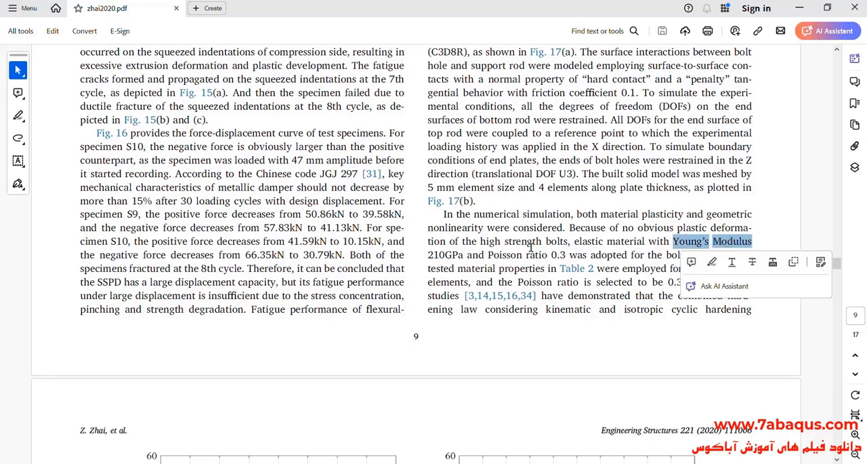
pyautogui.moveTo(569, 241); pyautogui.dragTo(505, 242)
pyautogui.moveTo(427, 254); pyautogui.dragTo(566, 253)
pyautogui.click(451, 254)
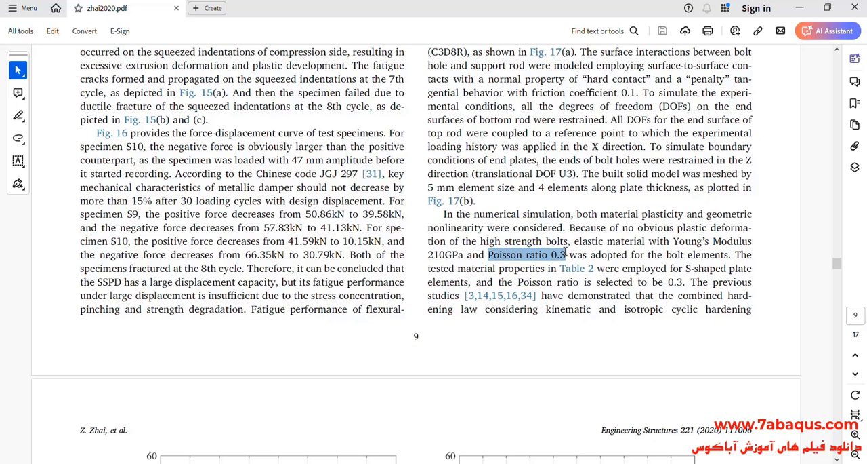
pyautogui.click(572, 227)
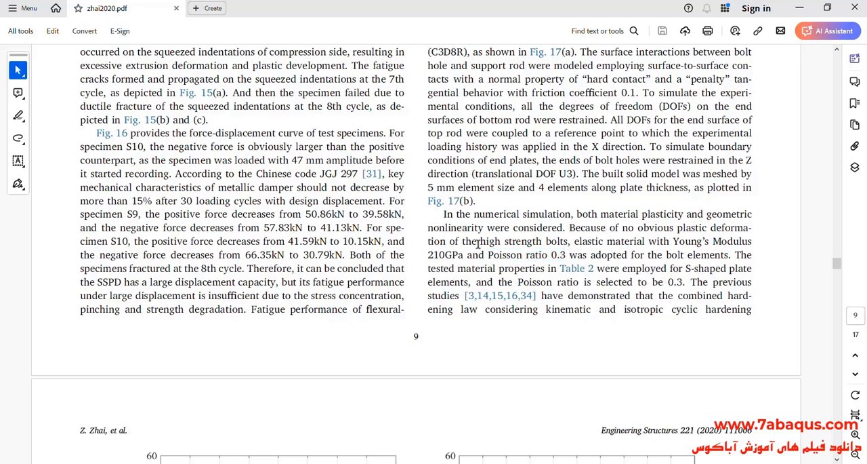
pyautogui.moveTo(464, 241); pyautogui.dragTo(568, 241)
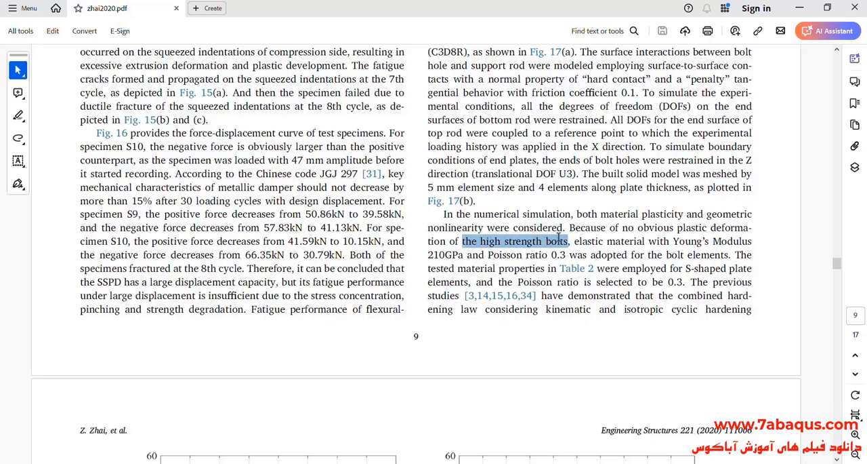
# - Return to Abaqus/CAE, set the Bolt material's Young's modulus to 210000 and Poisson's ratio to .3, and add a Plastic behavior
pyautogui.click(800, 8)
pyautogui.click(322, 314)
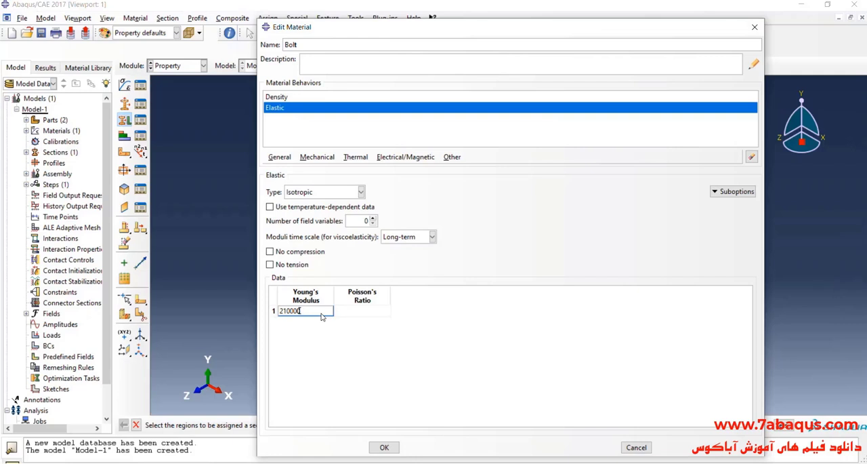
pyautogui.write('210000')
pyautogui.press('Tab')
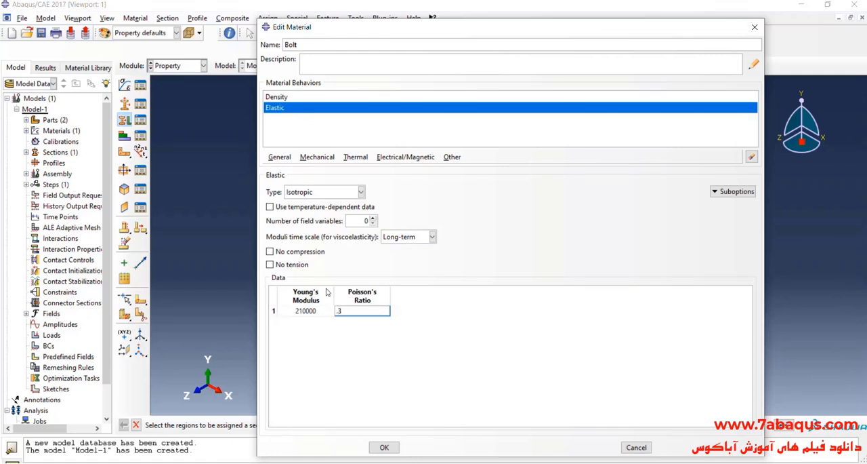
pyautogui.click(316, 161)
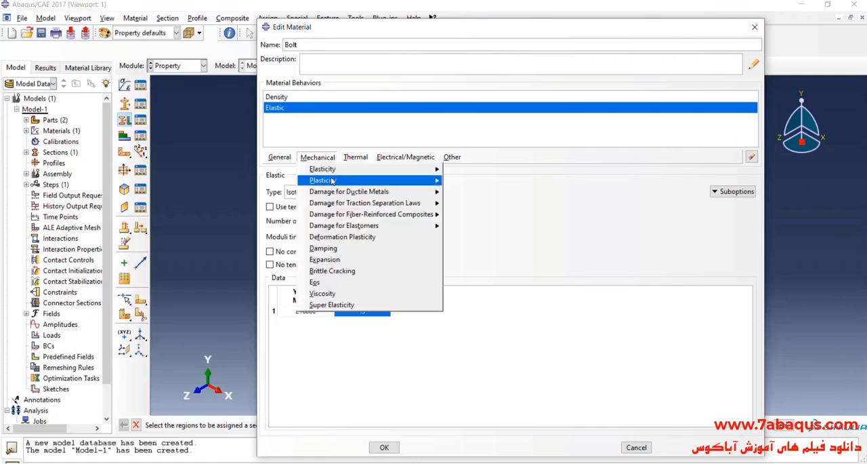
pyautogui.click(454, 203)
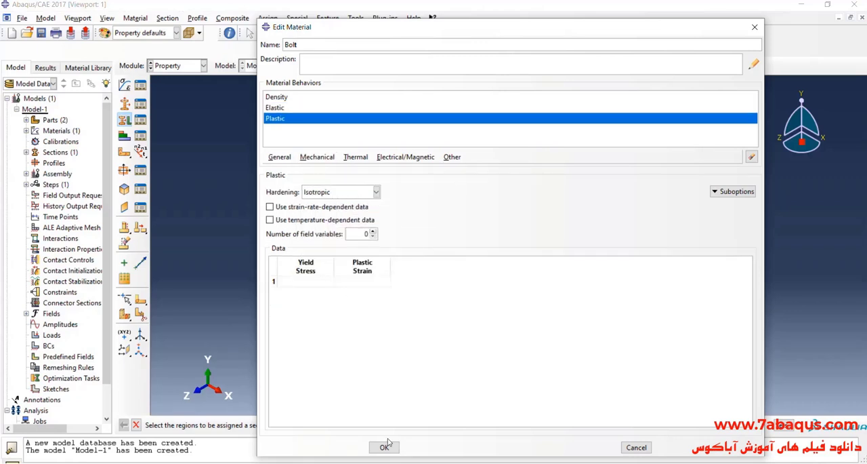
# - Switch to the zhai2020.pdf paper, search it for 10.9 and select the bolt grade and nominal yielding strength to read them
pyautogui.hotkey('alt', 'Tab')
pyautogui.click(658, 253)
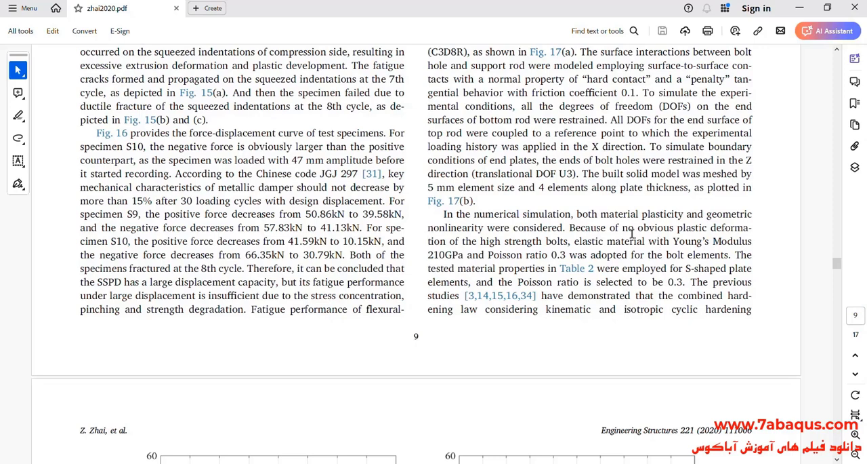
pyautogui.hotkey('ctrl', 'f')
pyautogui.write('10')
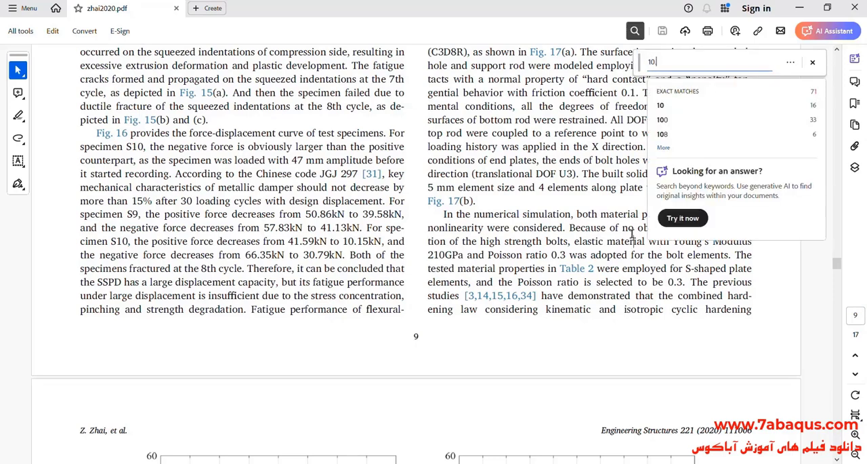
pyautogui.write('.9')
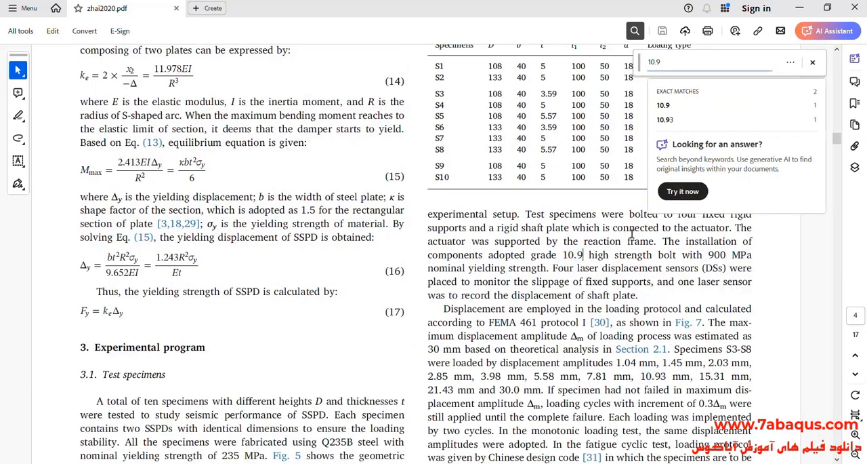
pyautogui.click(813, 62)
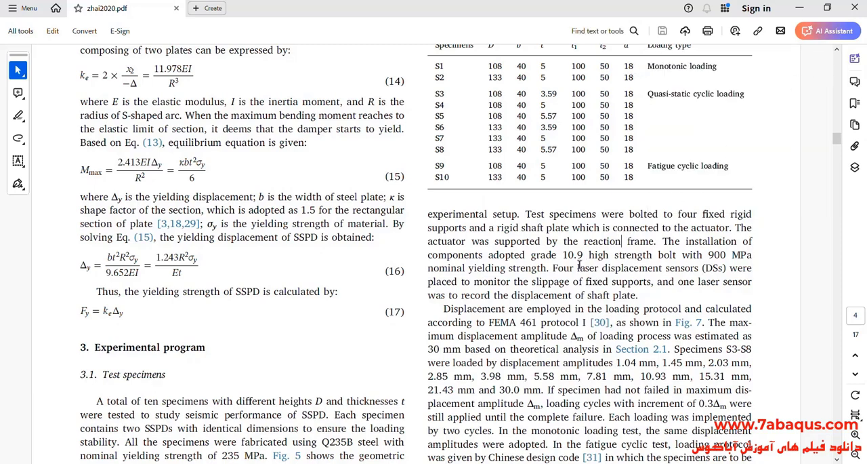
pyautogui.moveTo(562, 254); pyautogui.dragTo(584, 255)
pyautogui.click(649, 252)
pyautogui.moveTo(708, 255); pyautogui.dragTo(745, 254)
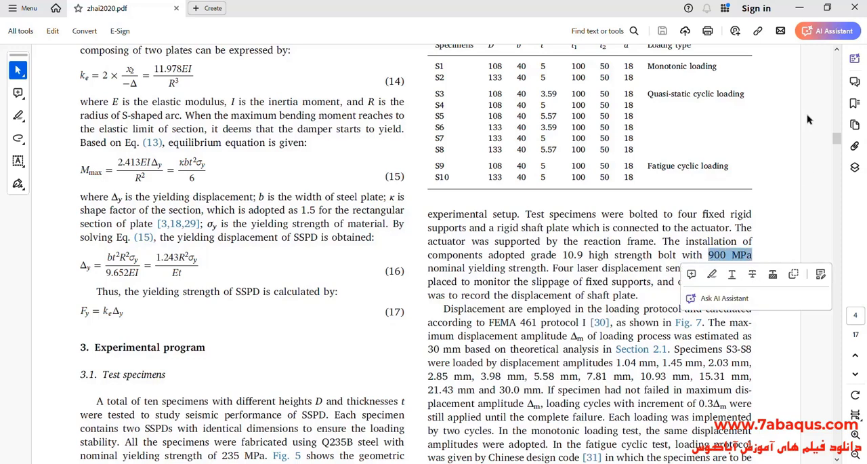
# - Return to Abaqus/CAE and enter the paper's nominal yielding strength as the Bolt material's yield stress in the plastic data
pyautogui.click(800, 7)
pyautogui.click(320, 283)
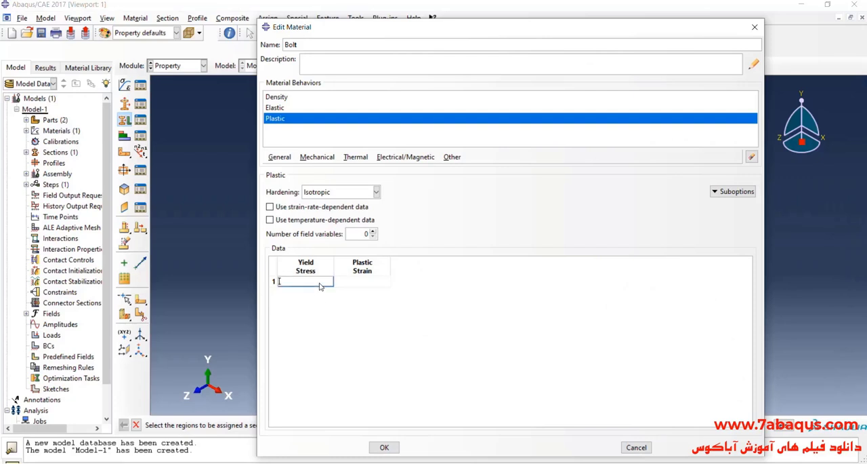
pyautogui.press('Tab')
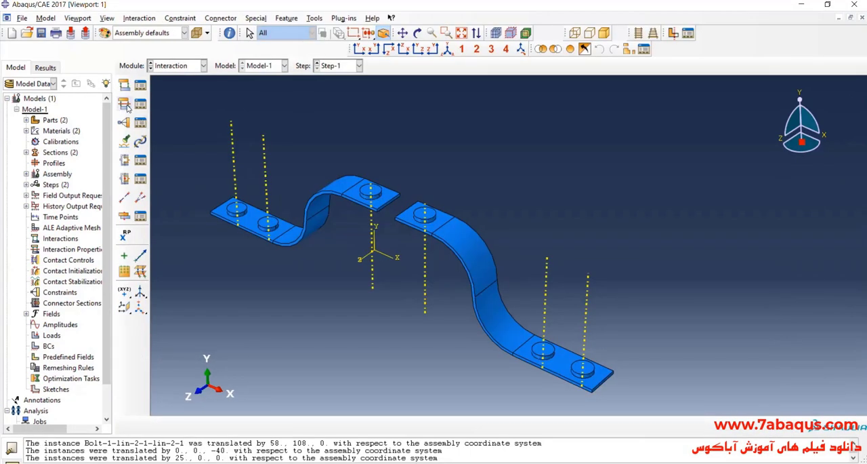
# - Create an interaction property of type Contact for the damper and bolt assembly
pyautogui.click(126, 105)
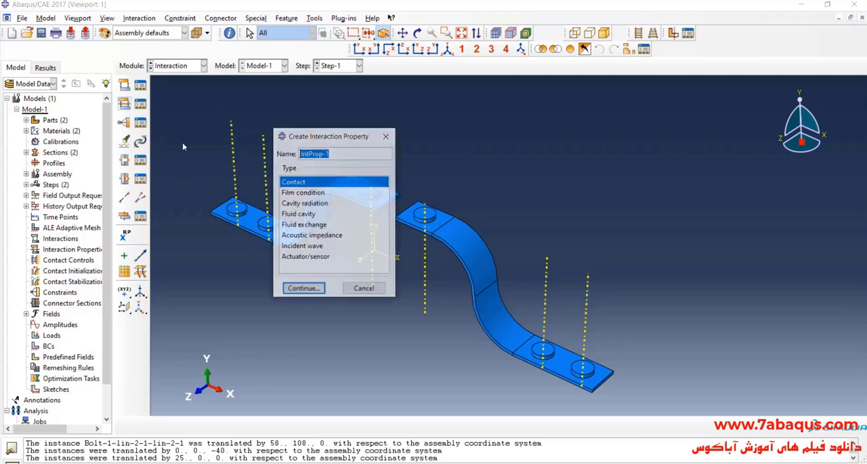
pyautogui.click(317, 288)
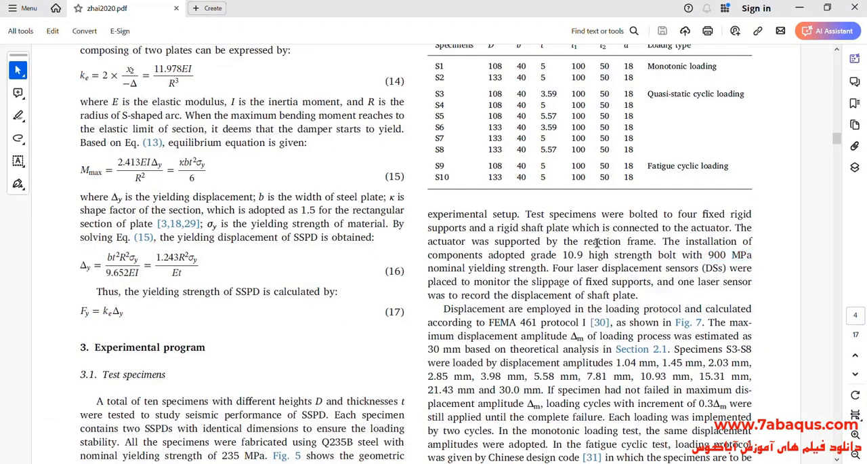
# - Search the zhai2020.pdf paper for "friction" to find the contact's friction coefficient
pyautogui.hotkey('ctrl', 'f')
pyautogui.write('fri')
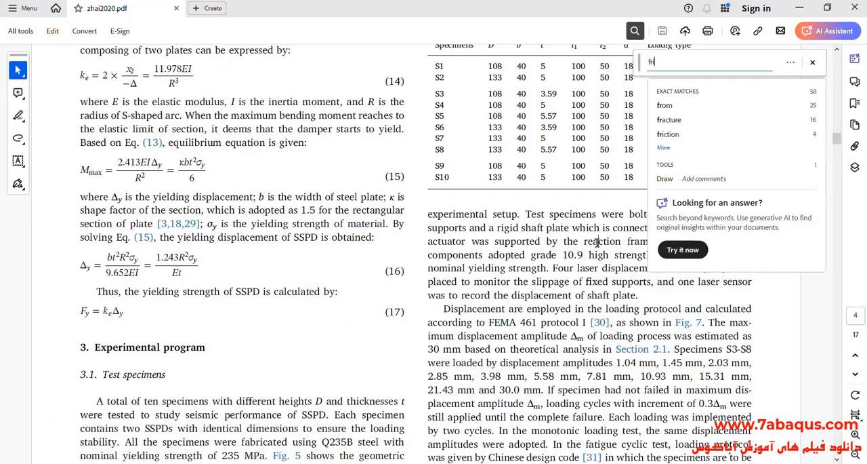
pyautogui.write('ction')
pyautogui.press('Return')
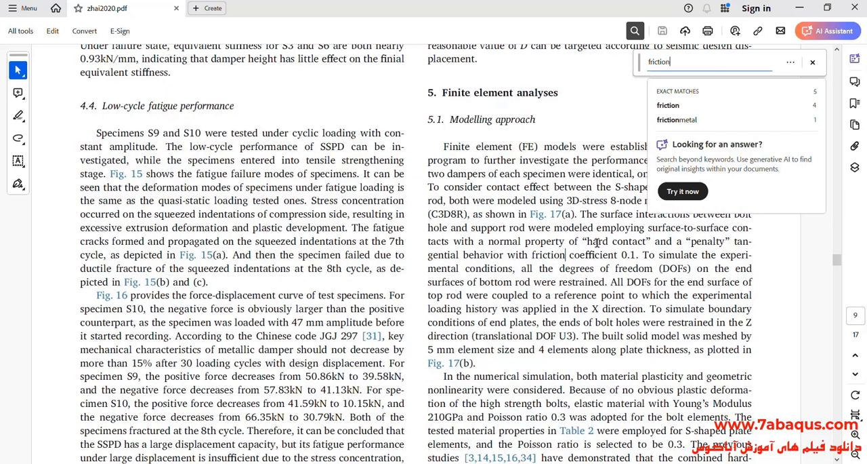
# - Read the paper's modelling approach, highlighting the surface-to-surface contact, hard contact, penalty and friction coefficient statements
pyautogui.click(812, 62)
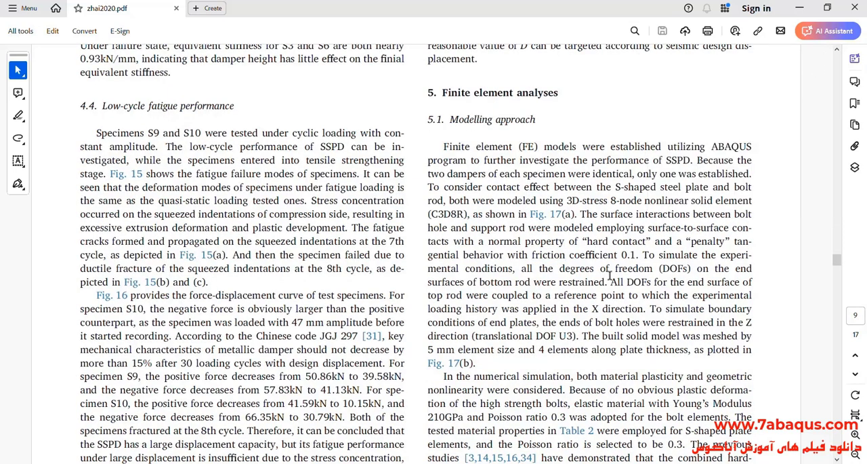
pyautogui.click(600, 240)
pyautogui.moveTo(648, 228); pyautogui.dragTo(744, 228)
pyautogui.click(569, 246)
pyautogui.moveTo(589, 240); pyautogui.dragTo(645, 240)
pyautogui.click(675, 231)
pyautogui.moveTo(516, 265); pyautogui.dragTo(629, 255)
pyautogui.click(601, 255)
pyautogui.moveTo(529, 255); pyautogui.dragTo(639, 255)
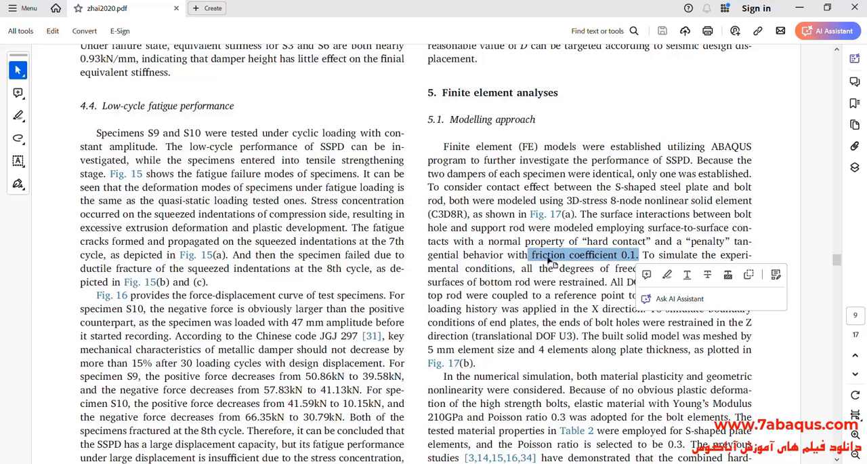
pyautogui.click(519, 333)
# - Return to Abaqus/CAE, add penalty tangential behavior with a friction coefficient of 0.1 to the contact property, and recheck the value in the paper
pyautogui.hotkey('alt', 'Tab')
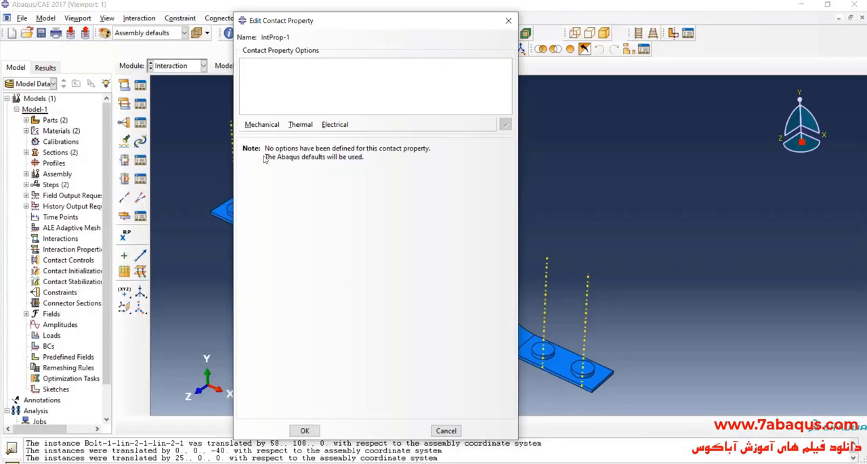
pyautogui.click(261, 126)
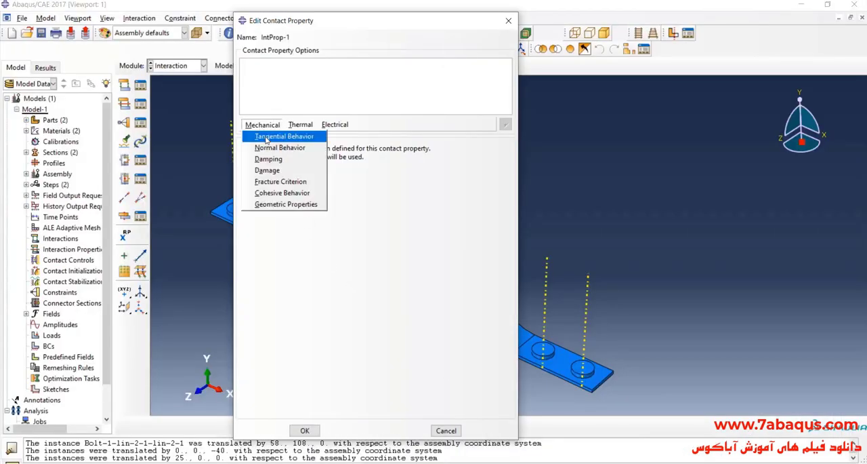
pyautogui.click(266, 138)
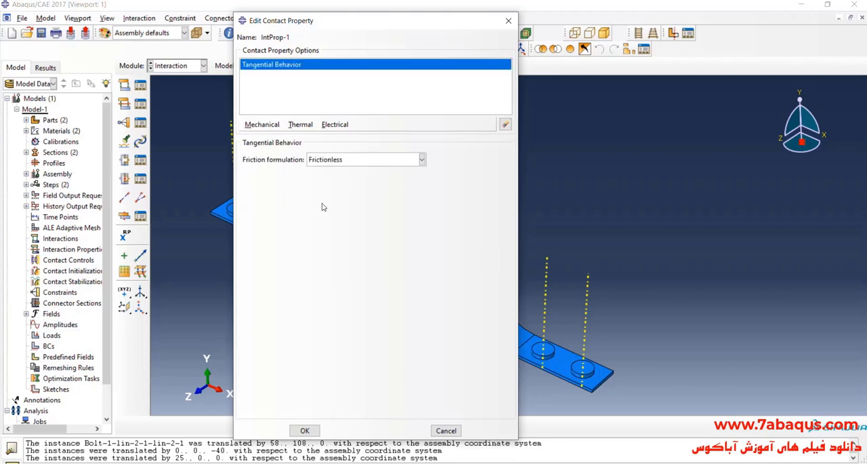
pyautogui.click(329, 161)
pyautogui.click(332, 182)
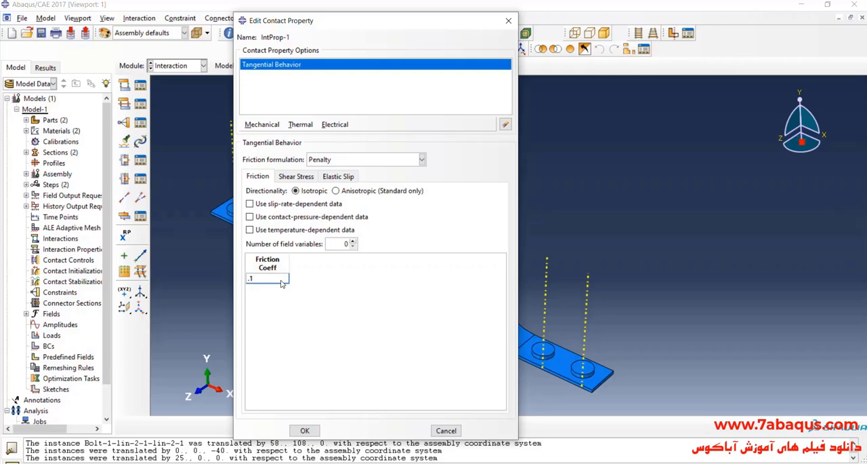
pyautogui.hotkey('alt', 'Tab')
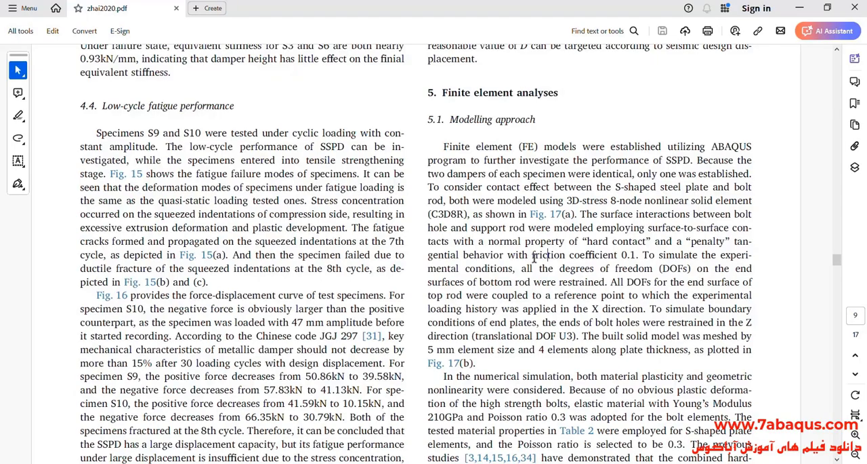
pyautogui.moveTo(554, 255); pyautogui.dragTo(619, 257)
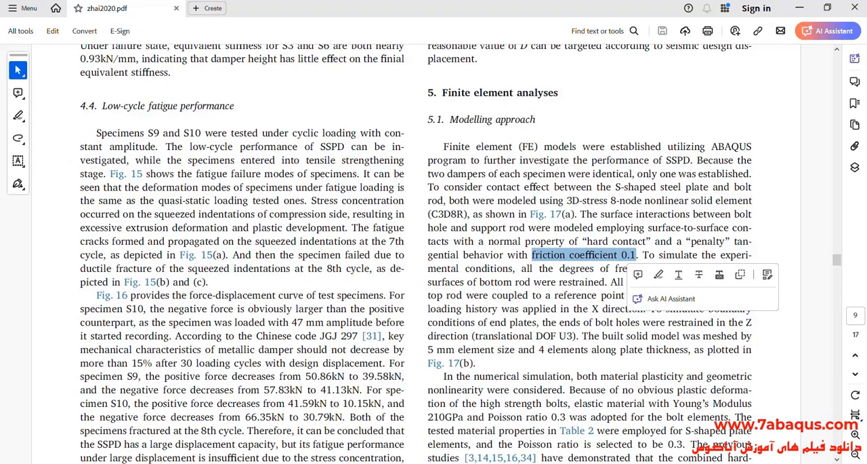
pyautogui.hotkey('alt', 'Tab')
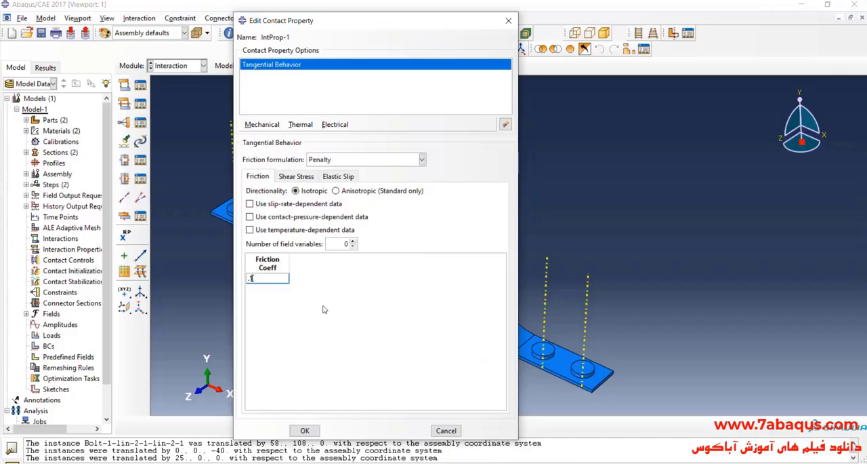
# - Add normal behavior with "Hard" Contact pressure-overclosure, check the choice against the paper, and save the contact property
pyautogui.click(263, 125)
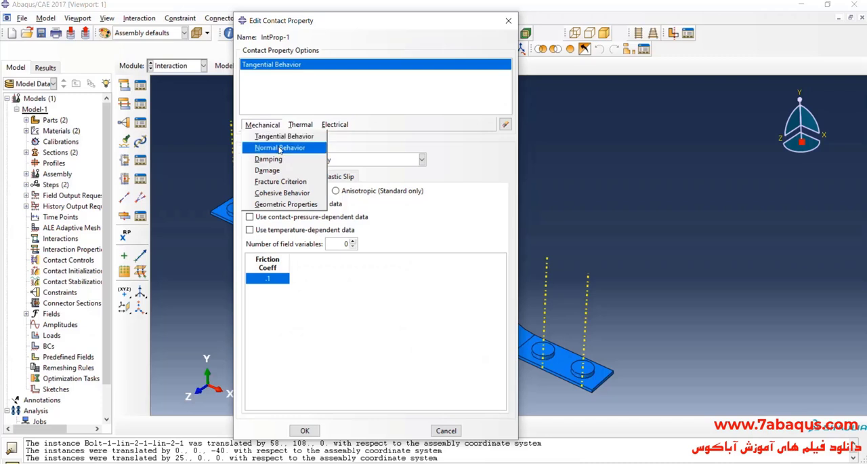
pyautogui.click(280, 148)
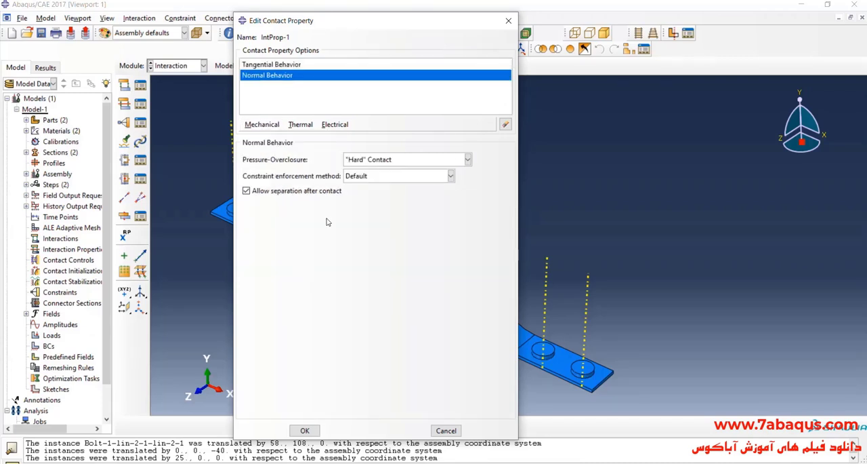
pyautogui.hotkey('alt', 'Tab')
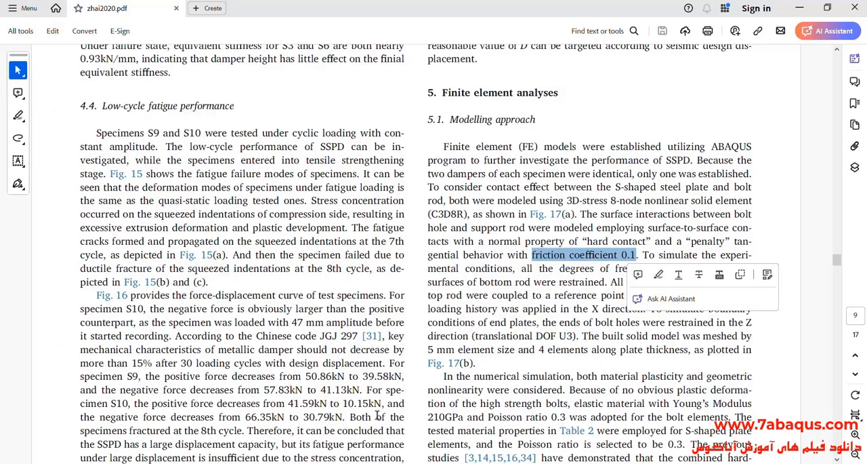
pyautogui.click(643, 229)
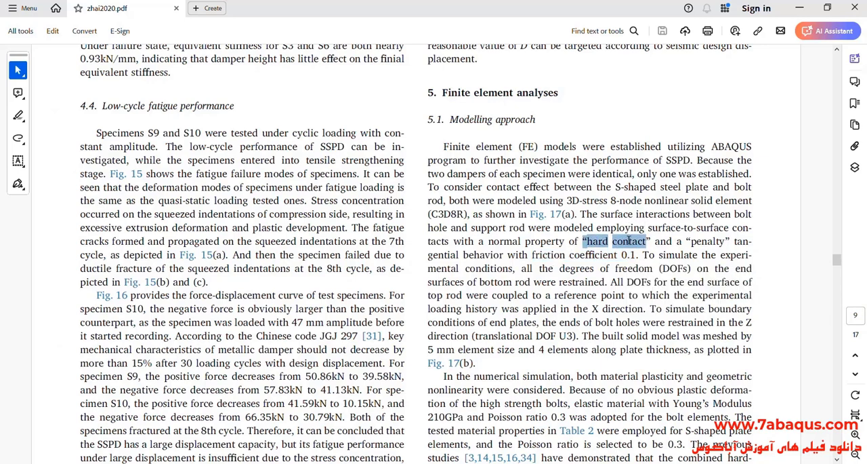
pyautogui.hotkey('alt', 'Tab')
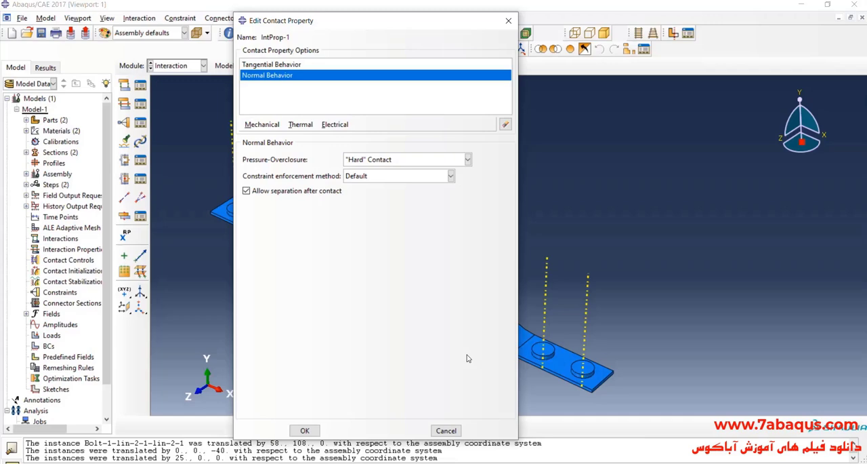
pyautogui.click(374, 160)
pyautogui.click(374, 171)
pyautogui.click(305, 431)
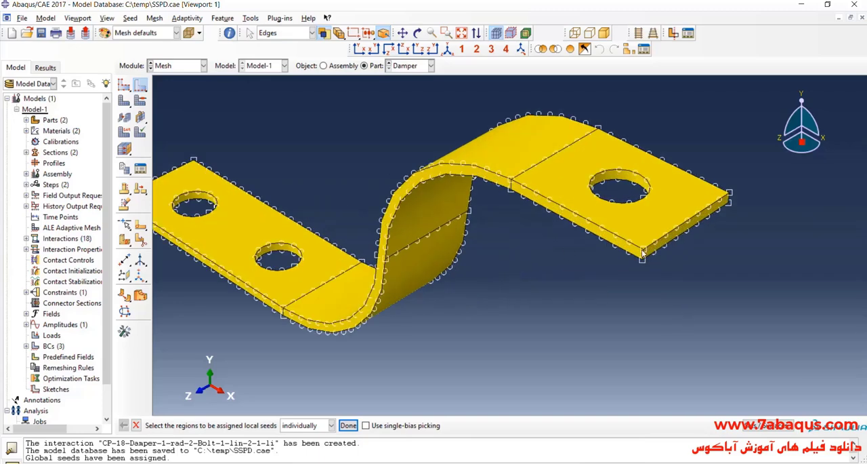
# - Seed the selected thickness edge at the Damper part's end corner by number with 4 elements and no bias
pyautogui.scroll(-5, 642, 255)
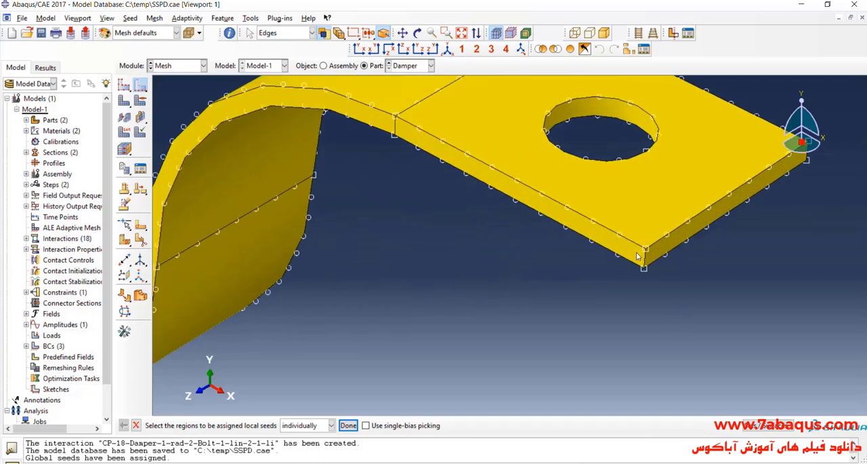
pyautogui.click(347, 425)
pyautogui.click(651, 190)
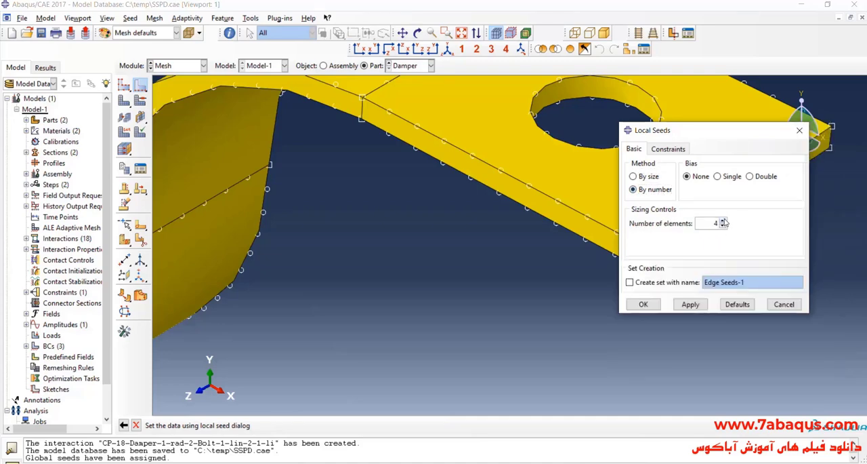
pyautogui.click(644, 304)
pyautogui.scroll(5, 678, 299)
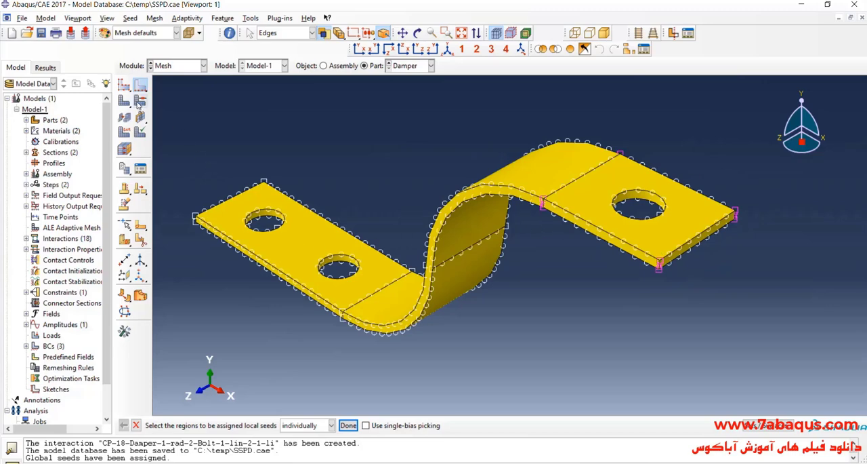
# - Mesh the Damper part and inspect the elements through the thickness of its curved section
pyautogui.click(129, 101)
pyautogui.click(223, 425)
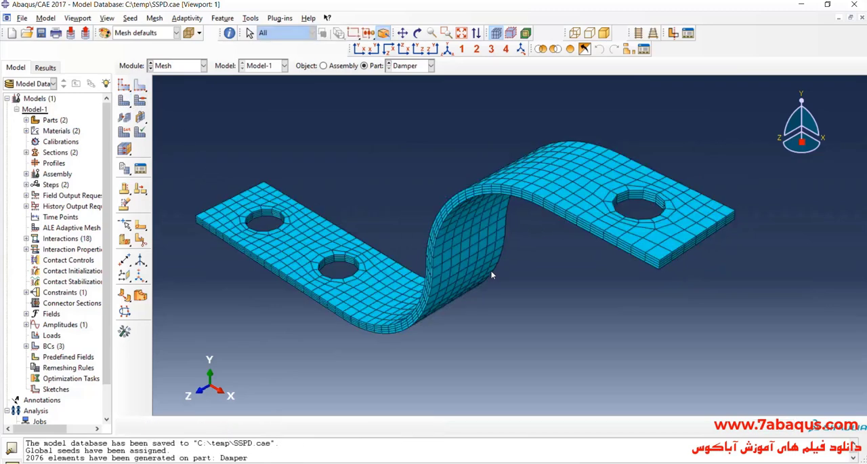
pyautogui.scroll(-8, 469, 167)
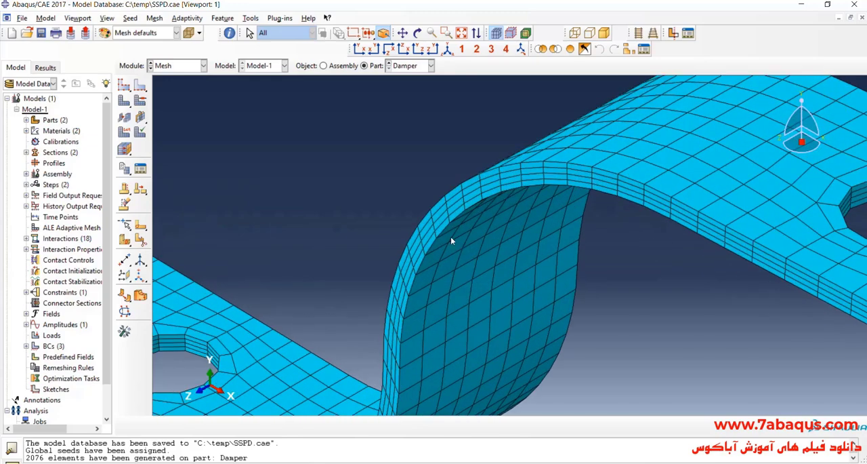
pyautogui.scroll(8, 541, 133)
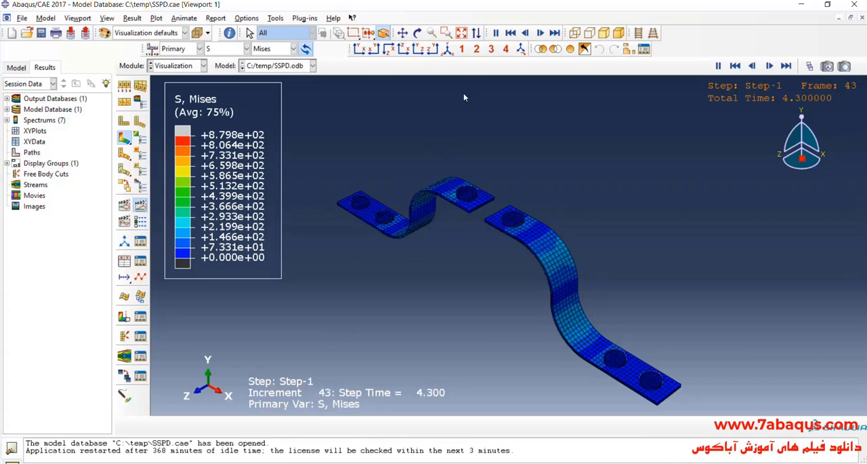
# - Limit the visible edges of the Mises stress contour plot to feature edges
pyautogui.click(402, 32)
pyautogui.moveTo(504, 233); pyautogui.dragTo(486, 219)
pyautogui.click(403, 34)
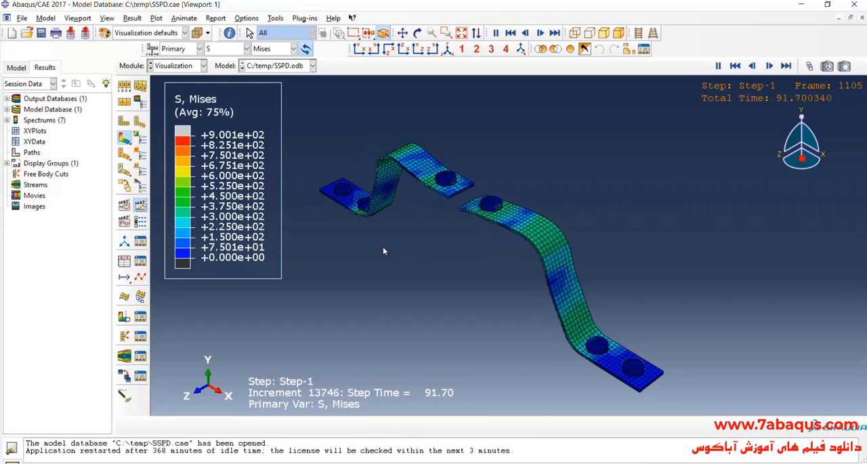
pyautogui.click(124, 85)
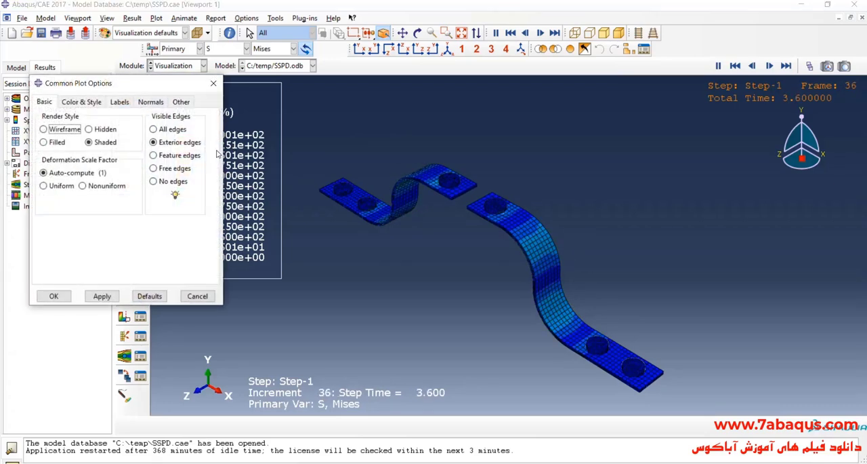
pyautogui.click(154, 155)
pyautogui.click(102, 296)
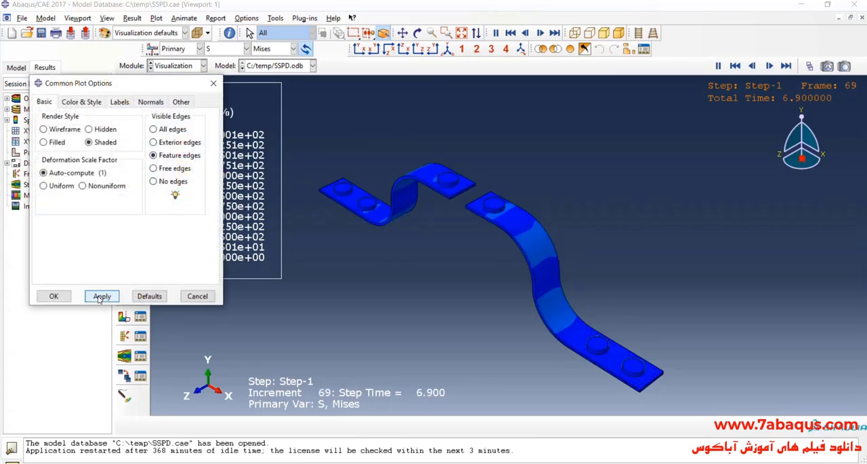
pyautogui.click(53, 296)
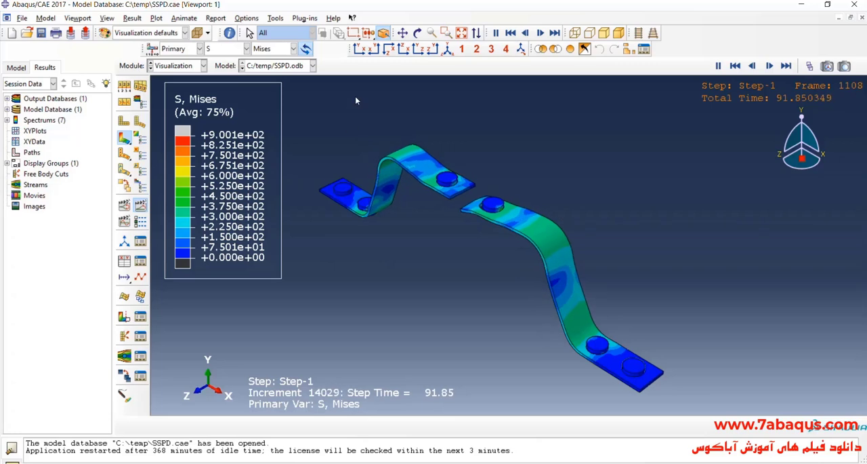
# - Show the stress results from the front and set the viewport background to solid white
pyautogui.click(360, 50)
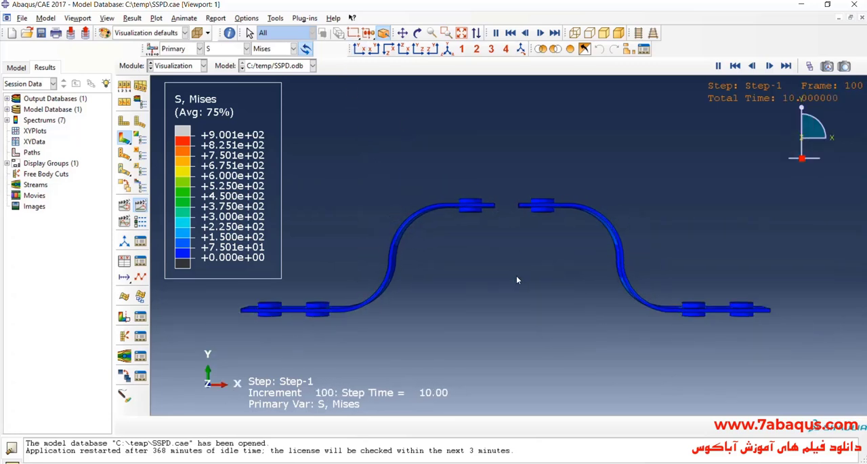
pyautogui.click(78, 19)
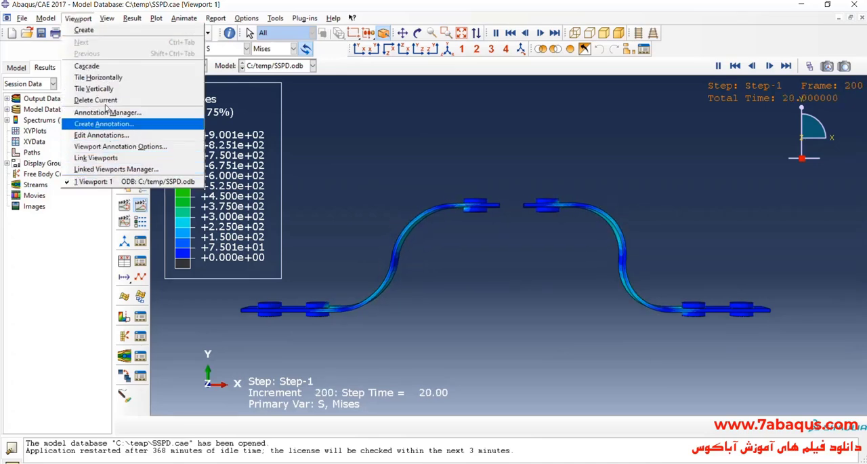
pyautogui.moveTo(107, 18)
pyautogui.click(132, 194)
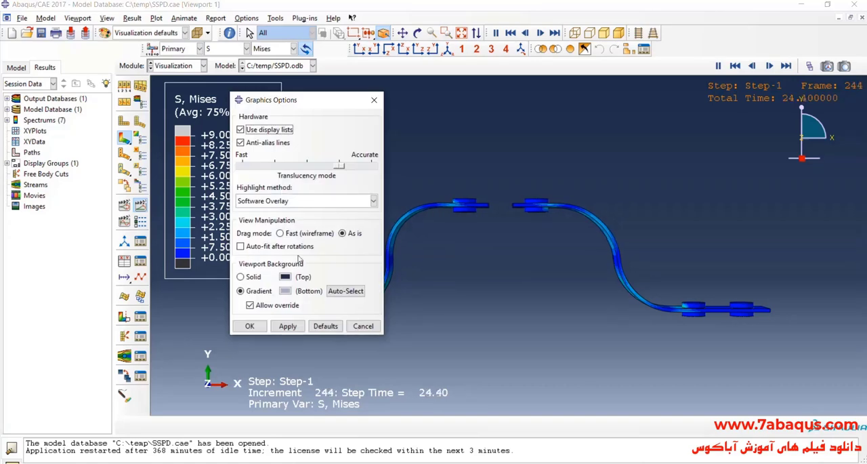
pyautogui.click(241, 277)
pyautogui.click(284, 276)
pyautogui.click(181, 312)
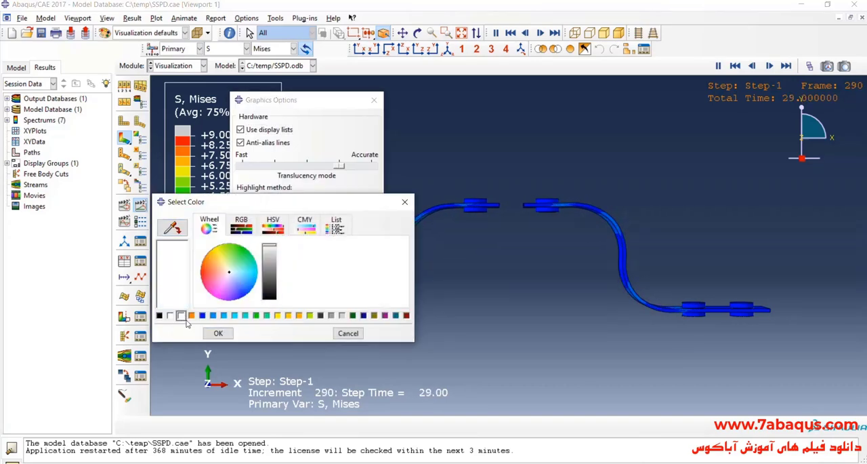
pyautogui.click(215, 332)
pyautogui.click(287, 325)
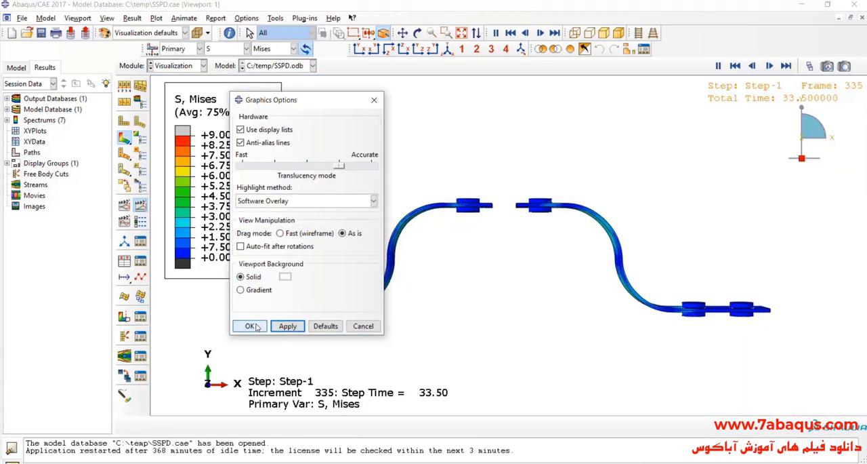
pyautogui.moveTo(278, 105); pyautogui.dragTo(143, 75)
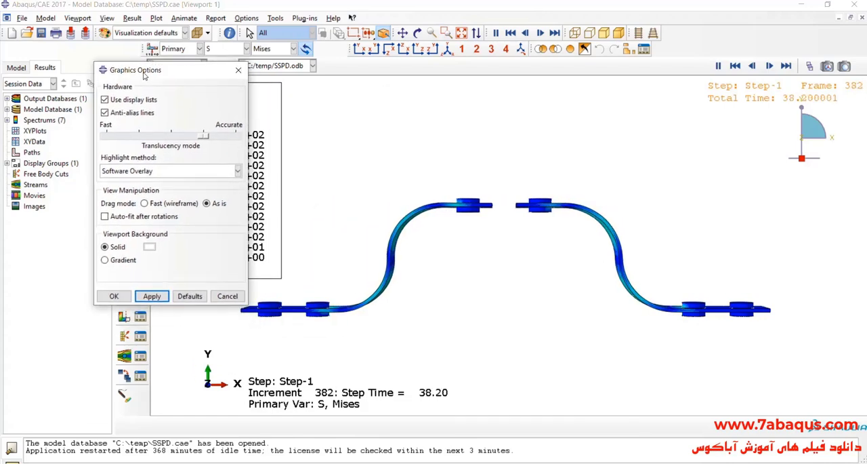
pyautogui.click(113, 296)
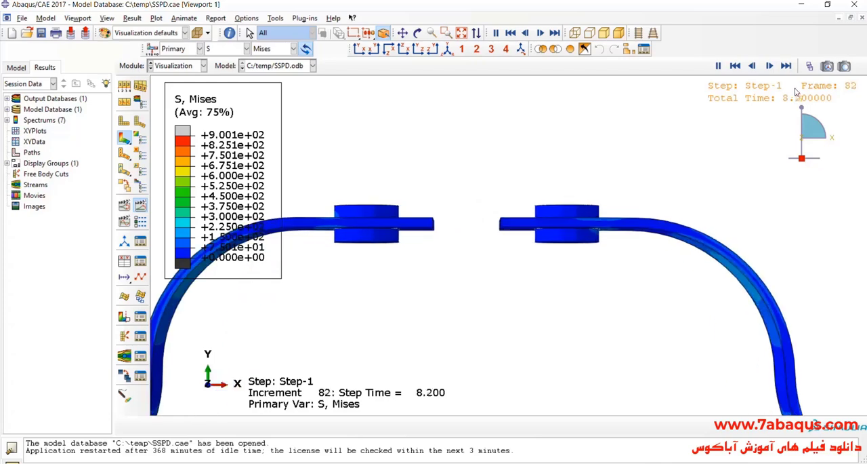
# - Advance the stress results to the last frame, 1111, to examine the bolt and plate contact, and show the assembly isometrically
pyautogui.click(809, 66)
pyautogui.click(605, 121)
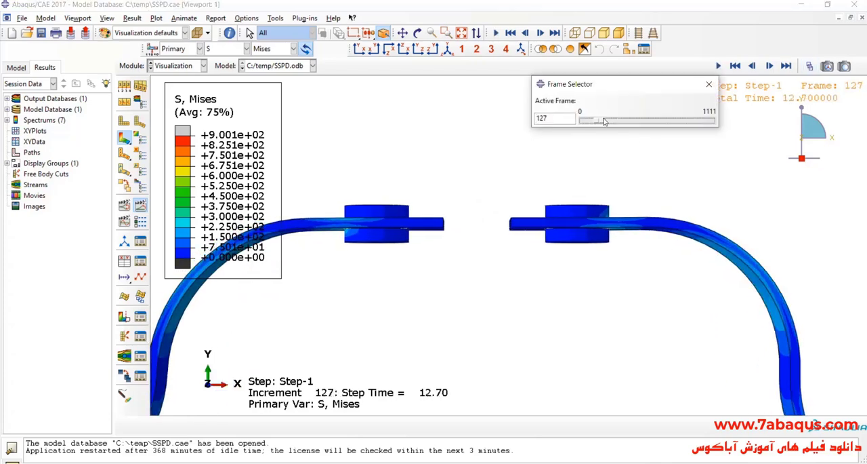
pyautogui.moveTo(603, 121); pyautogui.dragTo(681, 122)
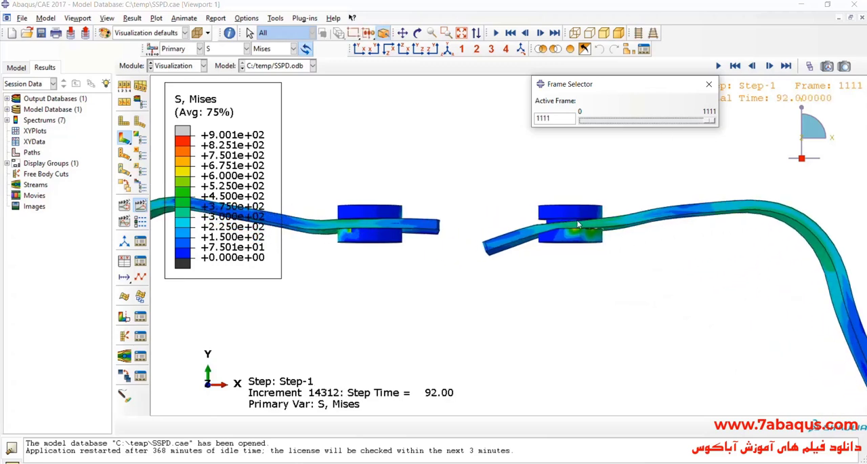
pyautogui.scroll(-2, 578, 223)
pyautogui.click(448, 50)
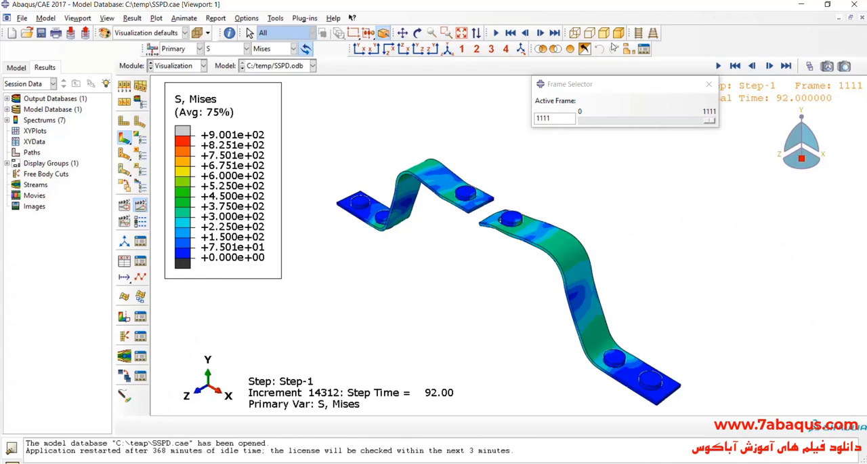
# - Examine the stress and contact at the bolt hole of the deformed plate up close over the last frames
pyautogui.click(653, 34)
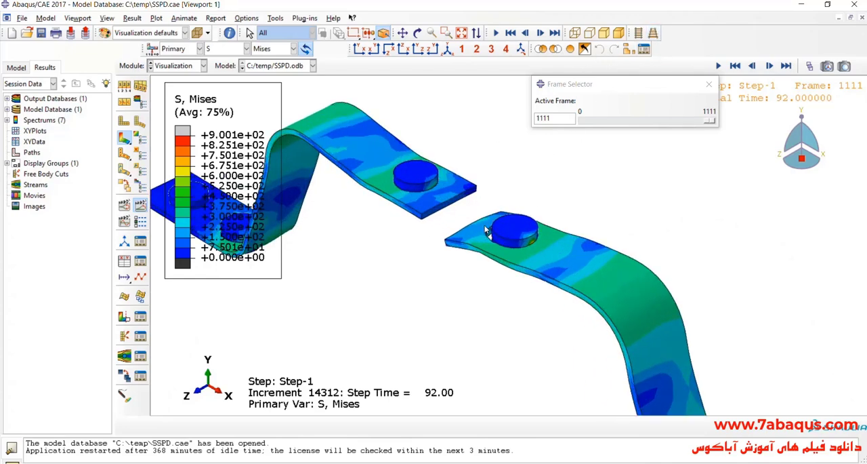
pyautogui.scroll(4, 486, 230)
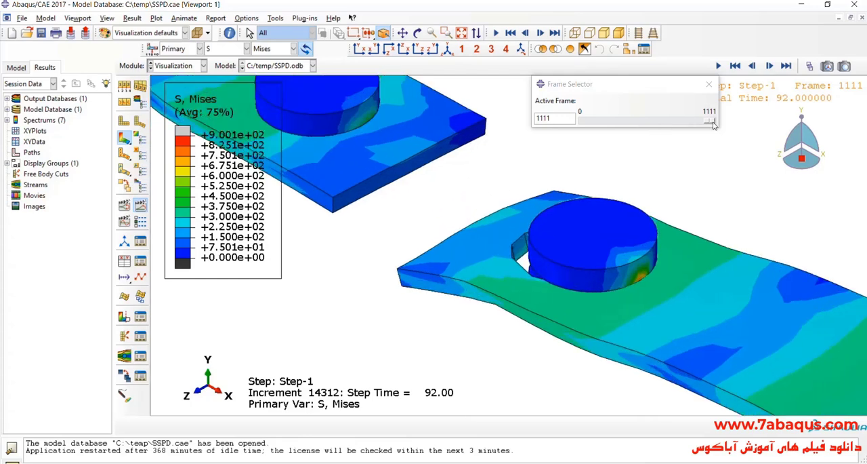
pyautogui.moveTo(713, 124); pyautogui.dragTo(690, 120)
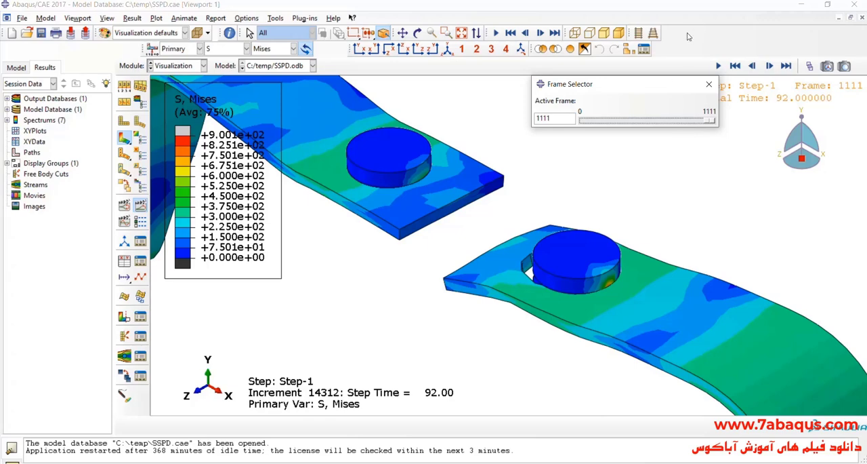
# - Remove the six bolt part instances, BOLT-1 to BOLT-1-RAD-2, from the displayed results, leaving only the two damper plates
pyautogui.click(644, 48)
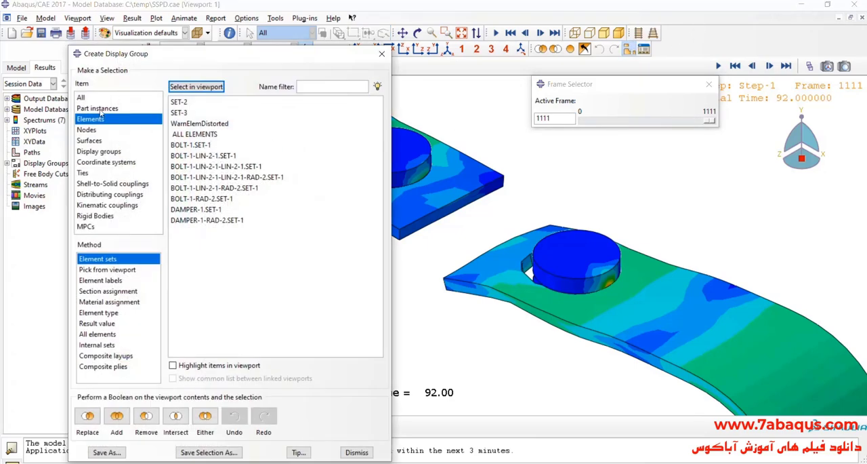
pyautogui.click(99, 109)
pyautogui.moveTo(190, 114); pyautogui.dragTo(199, 168)
pyautogui.click(147, 416)
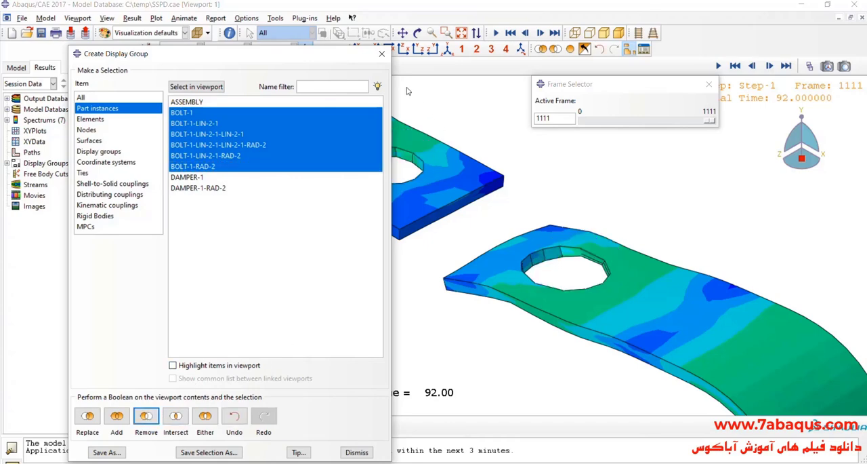
pyautogui.click(381, 54)
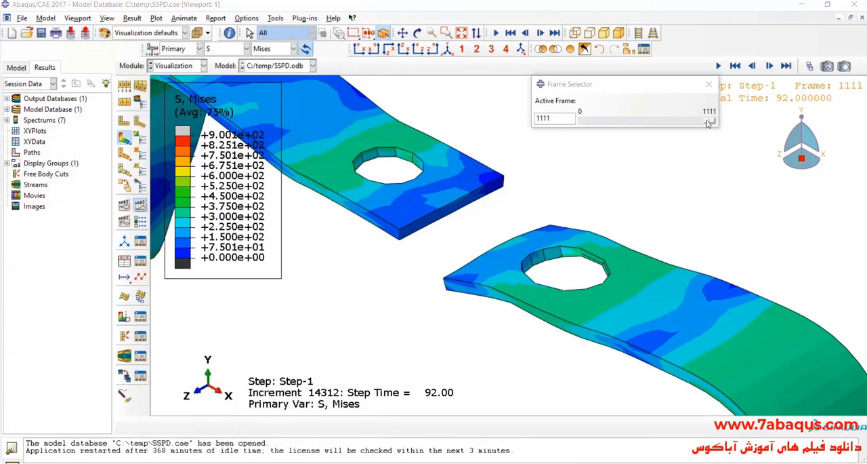
# - Go back to frame 919 and advance to the last frame, 1111, to examine the deformation around the plates' bolt holes
pyautogui.moveTo(709, 122); pyautogui.dragTo(679, 125)
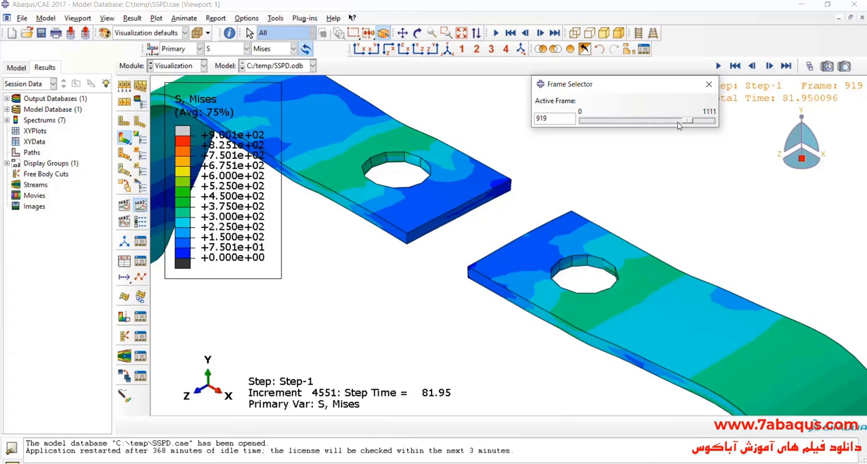
pyautogui.press('Left')
pyautogui.press('Right')
pyautogui.press('Right')
pyautogui.press('Right')
pyautogui.press('Right')
pyautogui.press('Right')
pyautogui.press('Right')
pyautogui.press('Right')
pyautogui.press('Right')
pyautogui.press('Right')
pyautogui.press('Right')
pyautogui.press('Right')
pyautogui.press('Right')
pyautogui.press('Right')
pyautogui.press('Right')
pyautogui.press('Right')
pyautogui.press('Right')
pyautogui.press('Right')
pyautogui.press('Right')
pyautogui.press('Right')
pyautogui.press('Right')
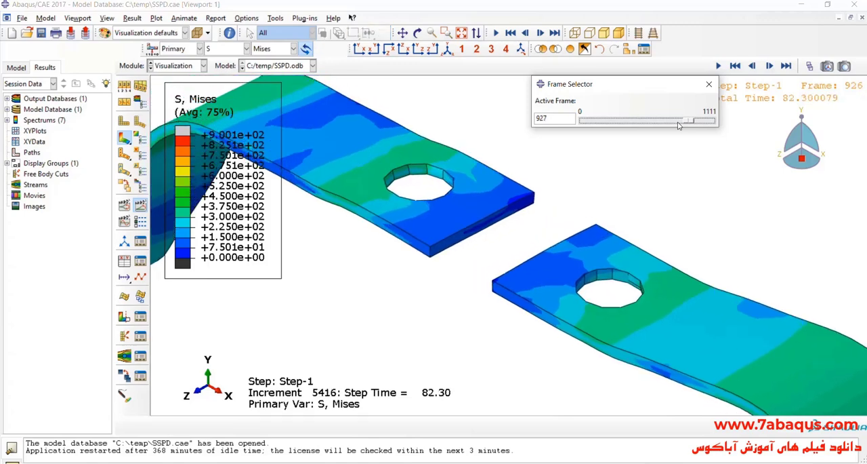
pyautogui.press('Right')
pyautogui.press('Right')
pyautogui.press('Right')
pyautogui.press('Right')
pyautogui.press('Right')
pyautogui.press('Right')
pyautogui.press('Right')
pyautogui.press('Right')
pyautogui.press('Right')
pyautogui.press('Right')
pyautogui.press('Right')
pyautogui.press('Right')
pyautogui.press('Right')
pyautogui.press('Right')
pyautogui.press('Right')
pyautogui.press('Right')
pyautogui.press('Right')
pyautogui.press('Right')
pyautogui.press('Right')
pyautogui.press('Right')
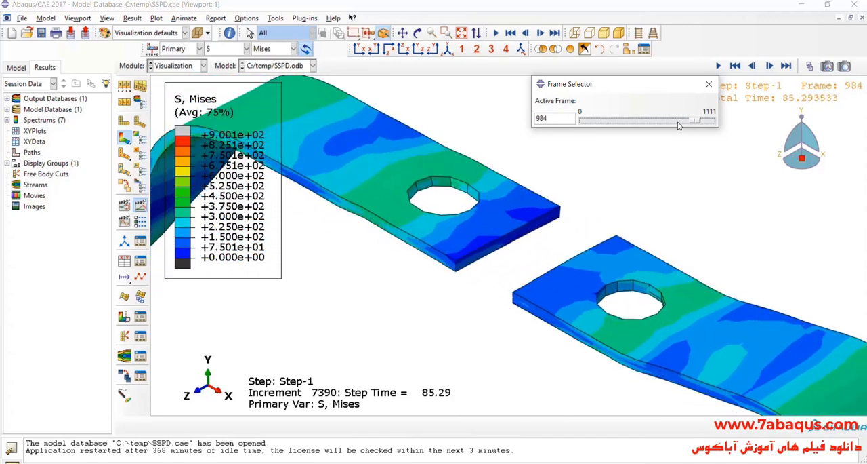
pyautogui.press('Right')
pyautogui.press('Right')
pyautogui.press('Right')
pyautogui.press('Right')
pyautogui.press('Right')
pyautogui.press('Right')
pyautogui.press('Right')
pyautogui.press('Right')
pyautogui.press('Right')
pyautogui.press('Right')
pyautogui.press('Right')
pyautogui.press('Right')
pyautogui.press('Right')
pyautogui.press('Right')
pyautogui.press('Right')
pyautogui.press('Right')
pyautogui.press('Right')
pyautogui.press('Right')
pyautogui.press('Right')
pyautogui.press('Right')
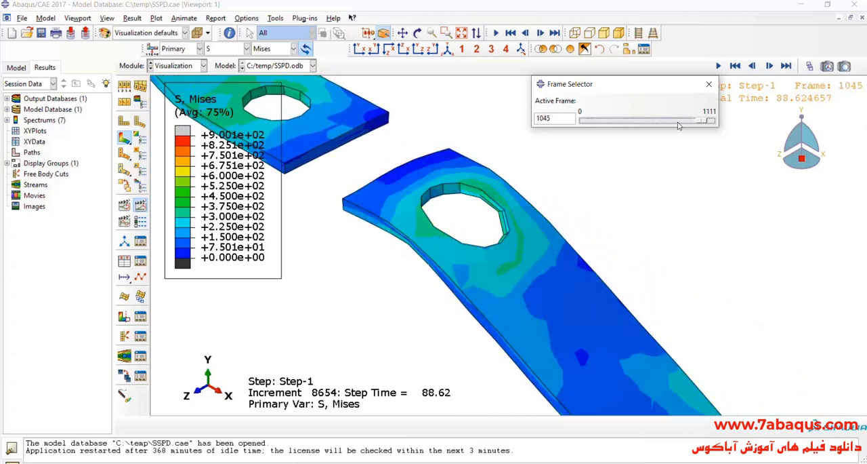
pyautogui.press('Right')
pyautogui.press('Right')
pyautogui.press('Right')
pyautogui.press('Right')
pyautogui.press('Right')
pyautogui.press('Right')
pyautogui.press('Right')
pyautogui.press('Right')
pyautogui.press('Right')
pyautogui.press('Right')
pyautogui.press('Right')
pyautogui.press('Right')
pyautogui.press('Right')
pyautogui.press('Right')
pyautogui.press('Right')
pyautogui.press('Right')
pyautogui.press('Right')
pyautogui.press('Right')
pyautogui.press('Right')
pyautogui.press('Right')
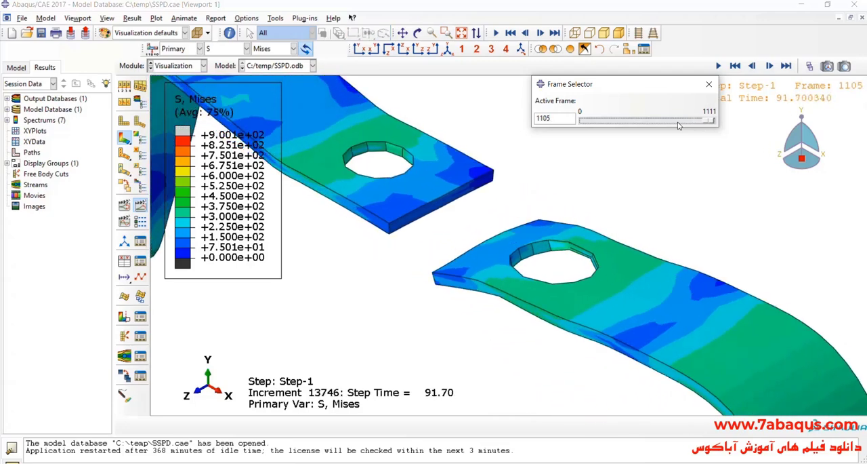
pyautogui.scroll(6, 631, 167)
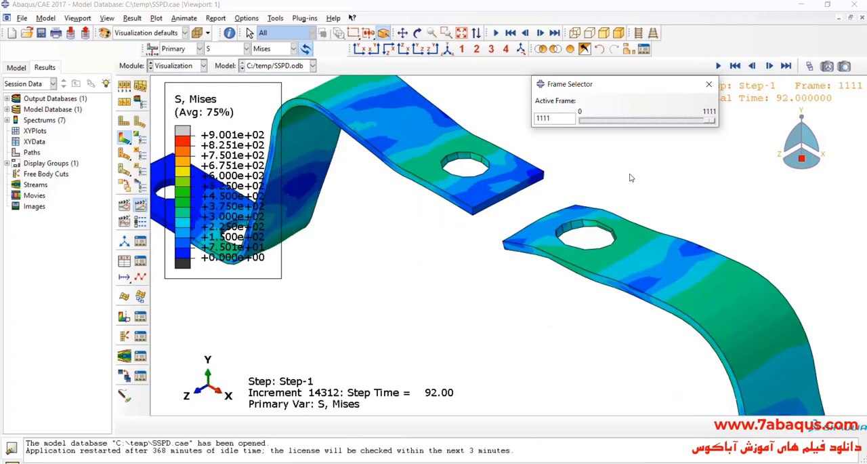
pyautogui.scroll(-5, 343, 192)
pyautogui.scroll(5, 305, 192)
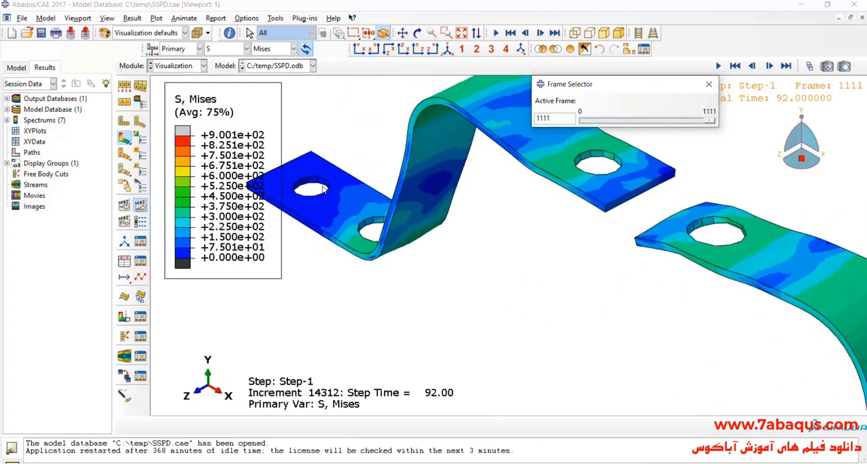
# - Close the frame selector, display the bolts again and examine the bolt's contact with its deformed hole
pyautogui.click(709, 84)
pyautogui.scroll(3, 517, 208)
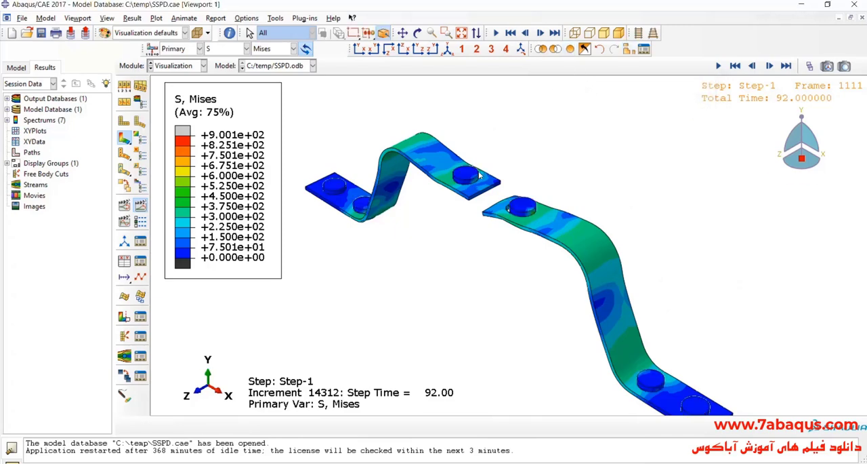
pyautogui.scroll(-7, 514, 206)
pyautogui.scroll(-6, 518, 224)
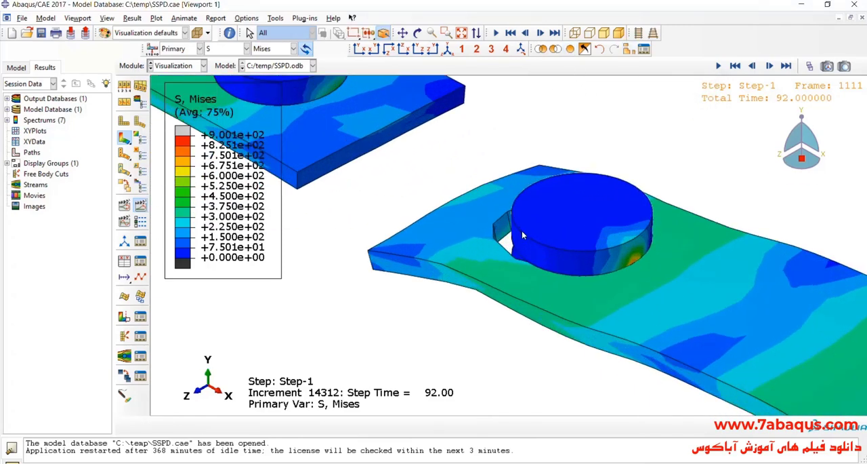
pyautogui.scroll(3, 515, 232)
pyautogui.scroll(8, 492, 203)
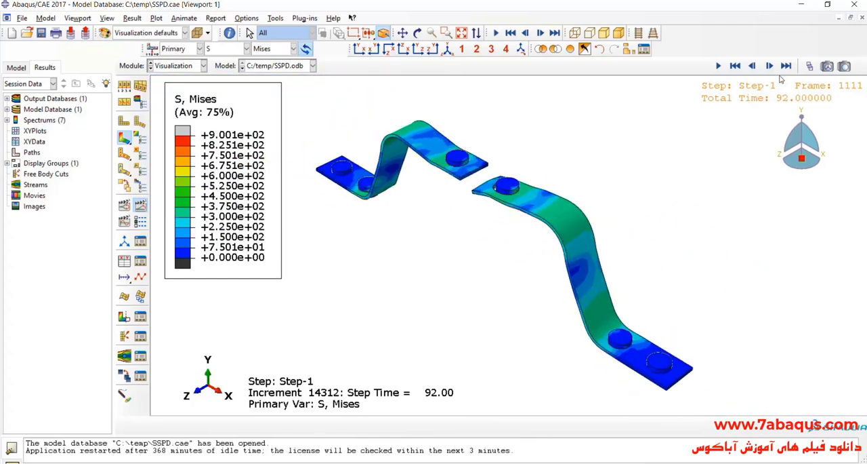
# - Return to frame 76, end the time-history animation and advance the Mises stress contour to frame 1111
pyautogui.click(810, 66)
pyautogui.moveTo(712, 121); pyautogui.dragTo(592, 124)
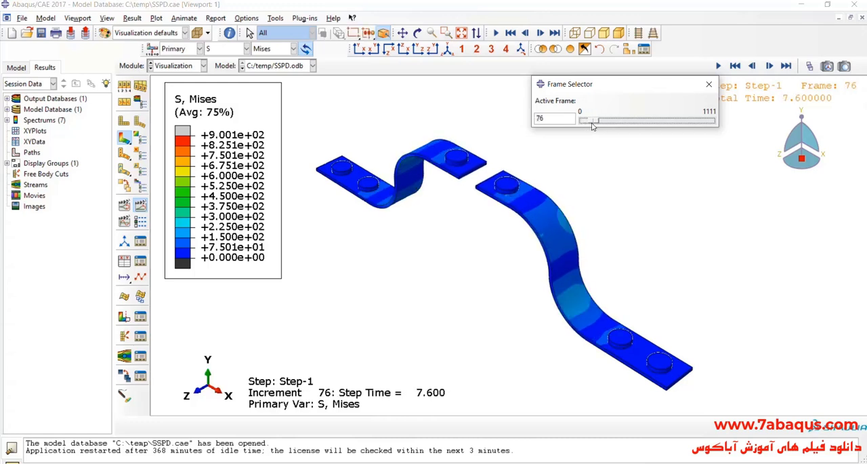
pyautogui.click(140, 205)
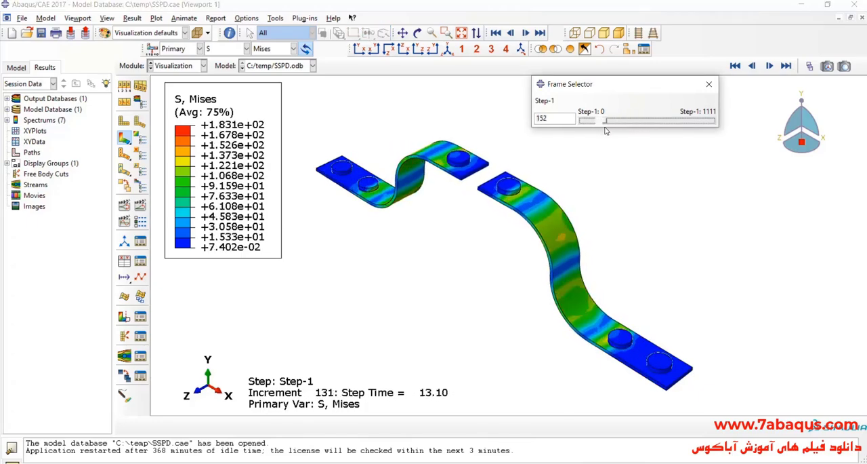
pyautogui.moveTo(605, 128); pyautogui.dragTo(721, 141)
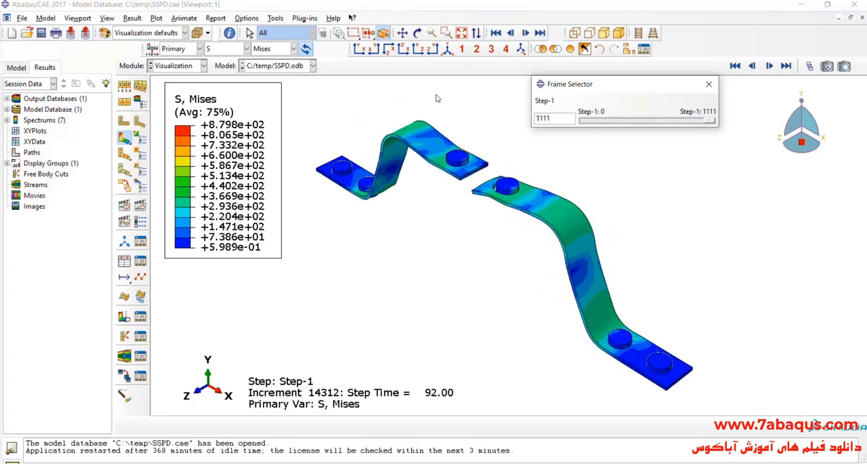
# - Compare the front view of the deformed plates at frames 954 and 1111, and return to the isometric view
pyautogui.click(359, 49)
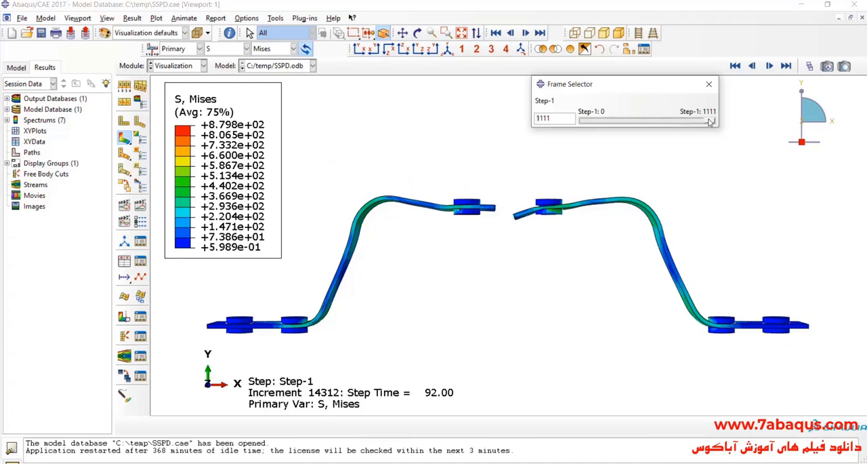
pyautogui.moveTo(710, 122); pyautogui.dragTo(692, 134)
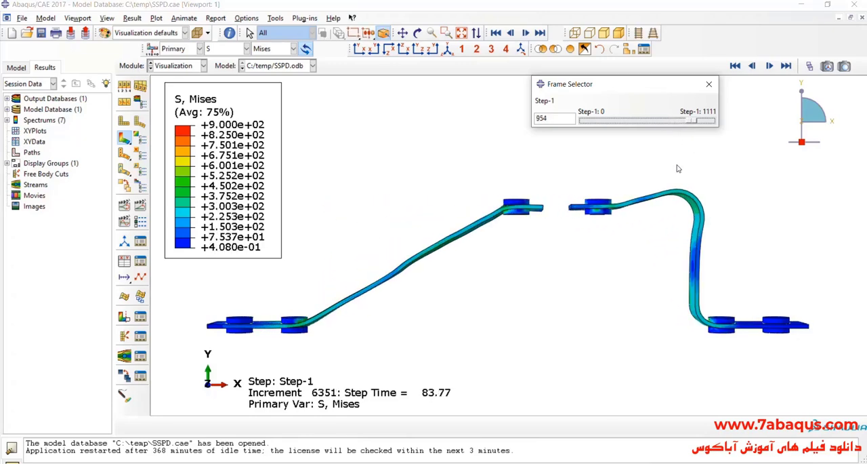
pyautogui.scroll(-2, 635, 206)
pyautogui.scroll(3, 613, 202)
pyautogui.scroll(-2, 609, 198)
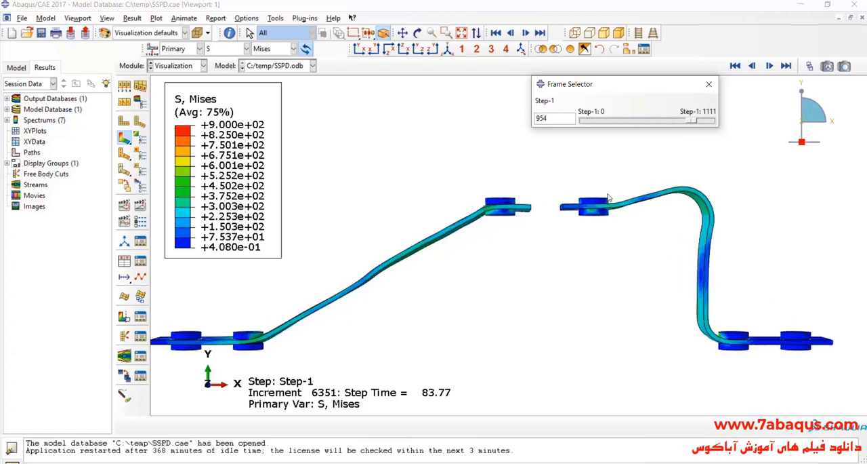
pyautogui.moveTo(695, 125); pyautogui.dragTo(713, 123)
pyautogui.click(708, 84)
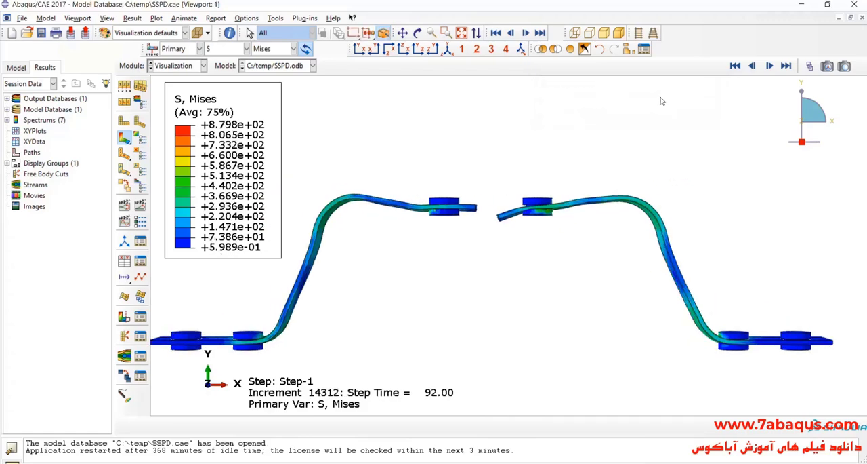
pyautogui.click(447, 49)
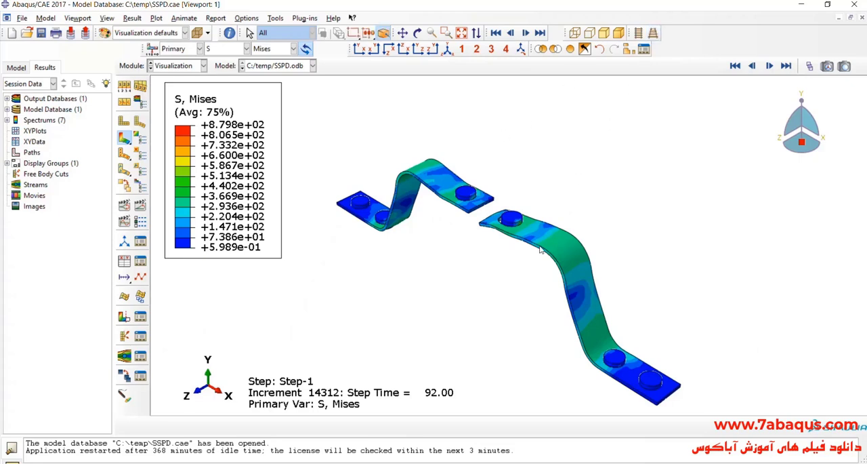
# - Switch to the paper zhai2020.pdf and examine specimen S3's force-displacement hysteresis plot on page 7
pyautogui.hotkey('alt', 'Tab')
pyautogui.scroll(-6, 445, 266)
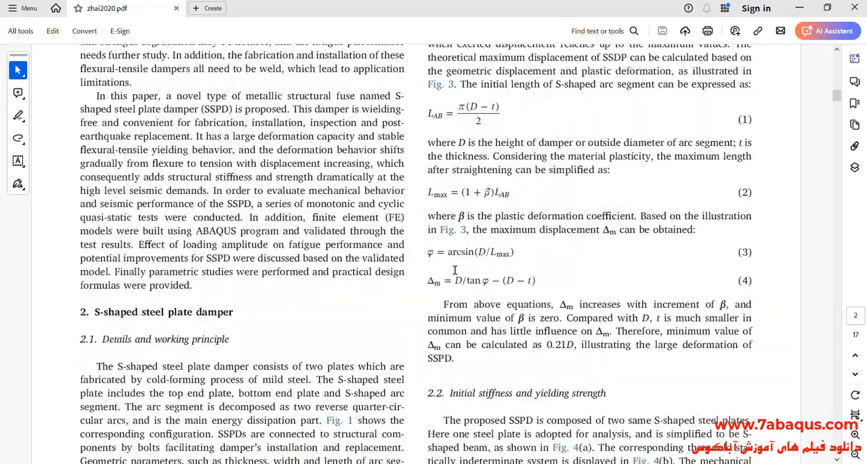
pyautogui.scroll(-15, 445, 266)
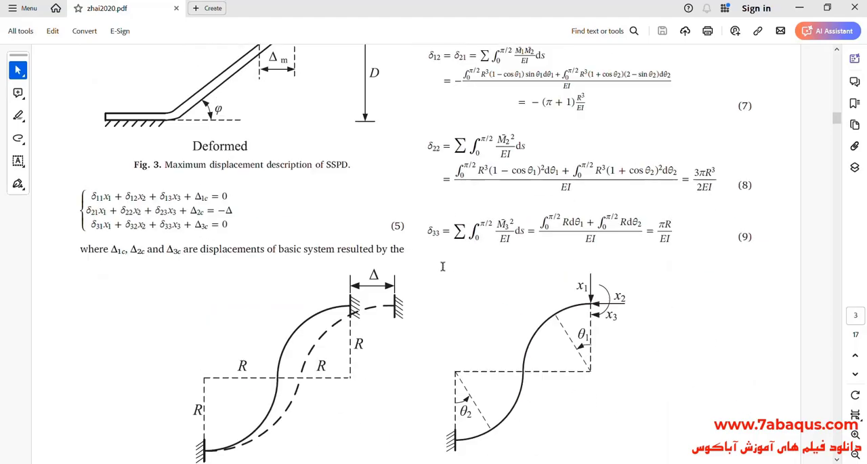
pyautogui.scroll(-15, 441, 273)
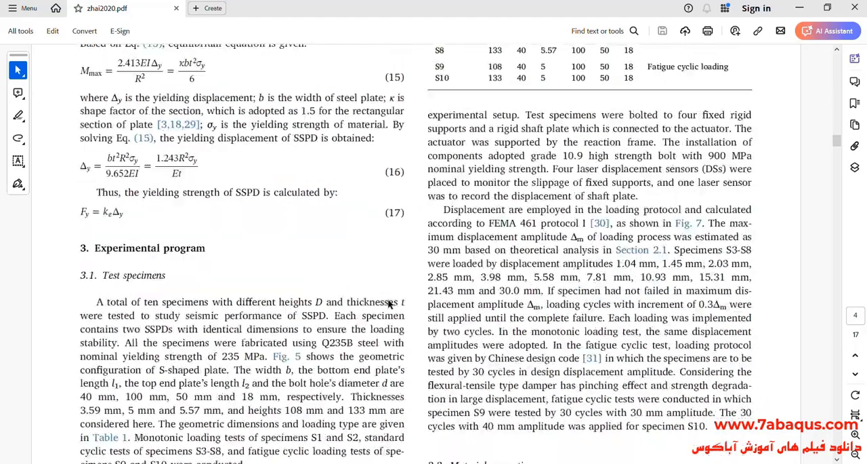
pyautogui.scroll(-9, 379, 304)
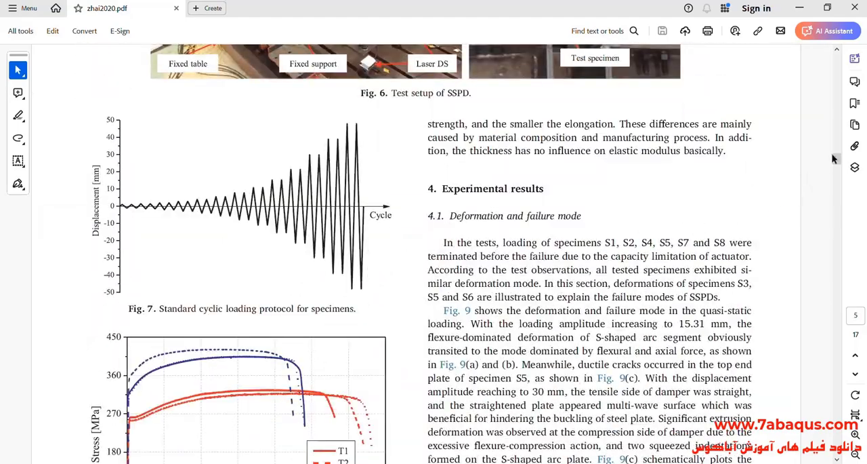
pyautogui.moveTo(838, 162); pyautogui.dragTo(847, 202)
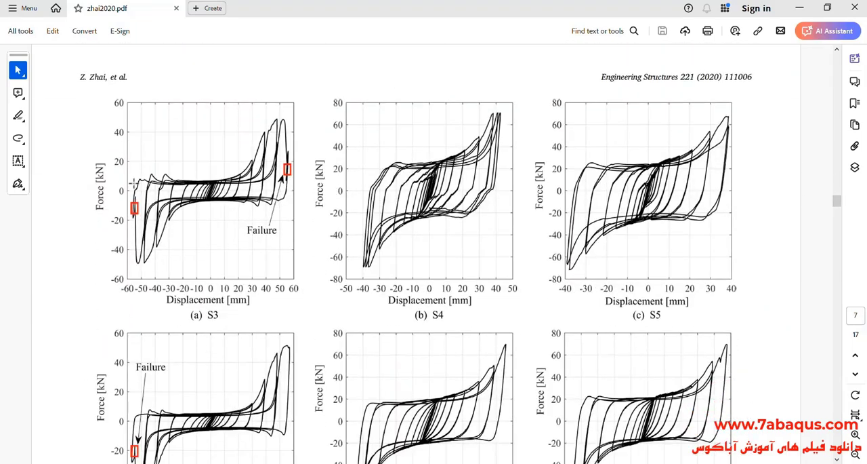
pyautogui.click(193, 210)
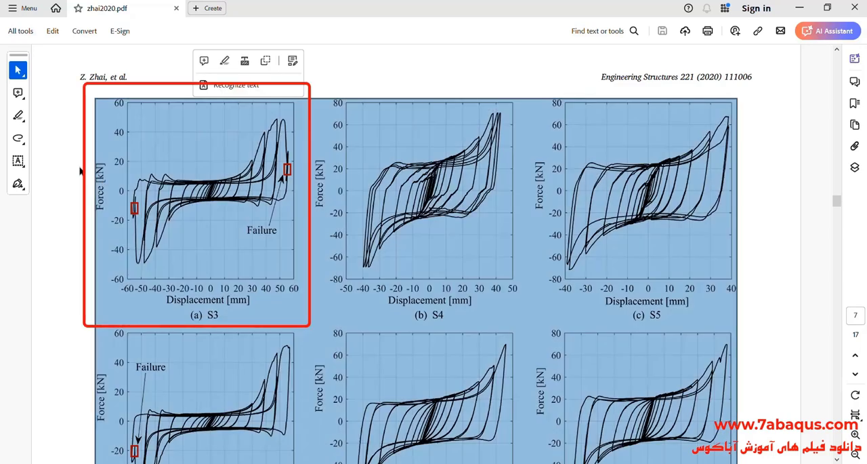
pyautogui.click(82, 171)
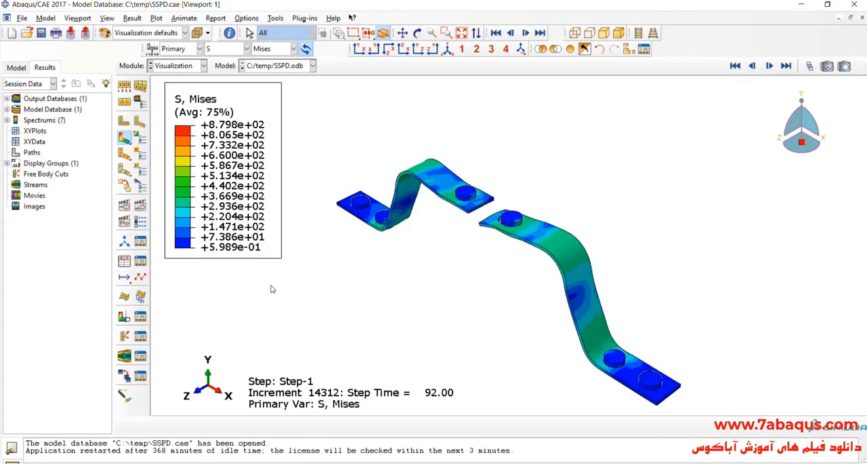
# - Start creating XY data from ODB field output at the Unique Nodal position, with RF1 and U1 as the output variables
pyautogui.click(125, 262)
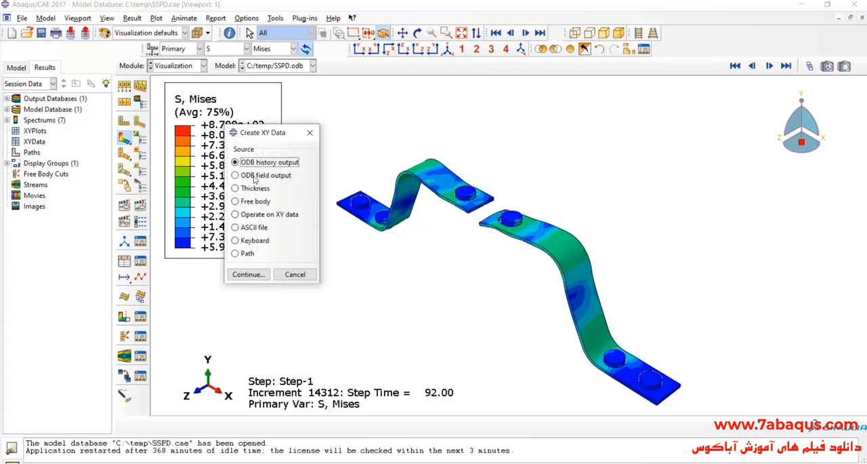
pyautogui.click(264, 175)
pyautogui.click(265, 272)
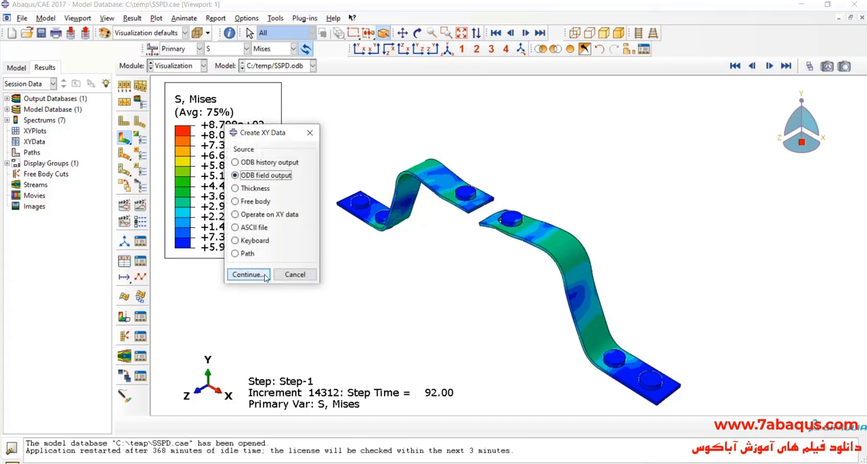
pyautogui.click(527, 198)
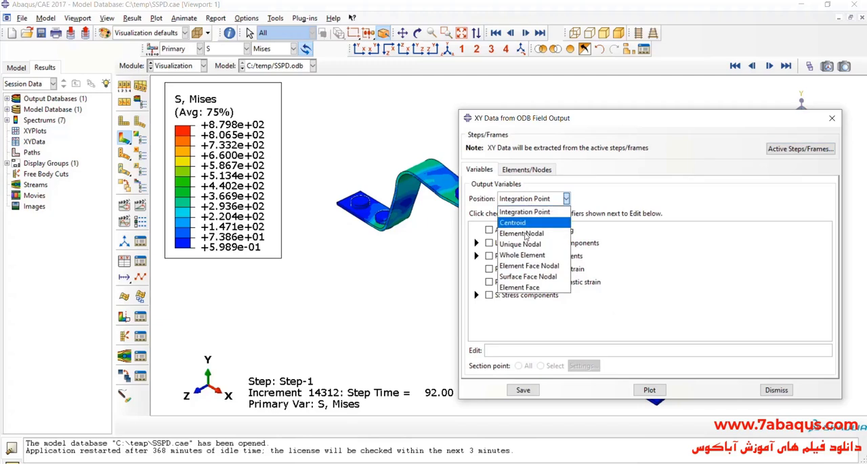
pyautogui.click(530, 251)
pyautogui.scroll(-2, 520, 278)
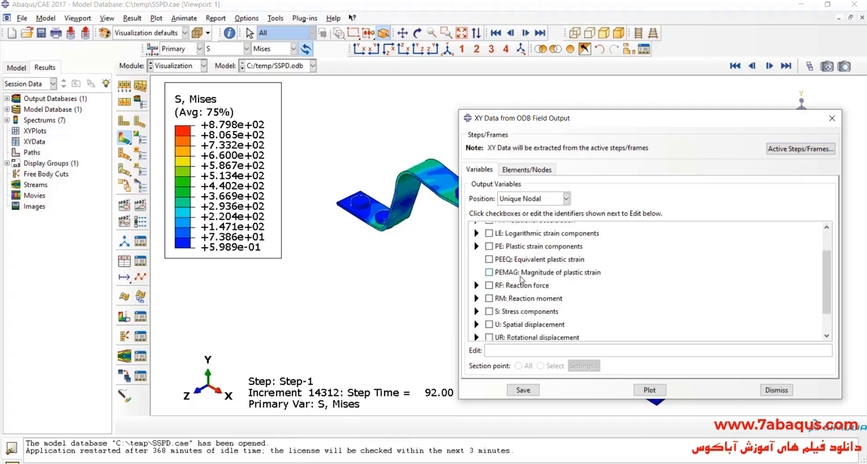
pyautogui.click(477, 254)
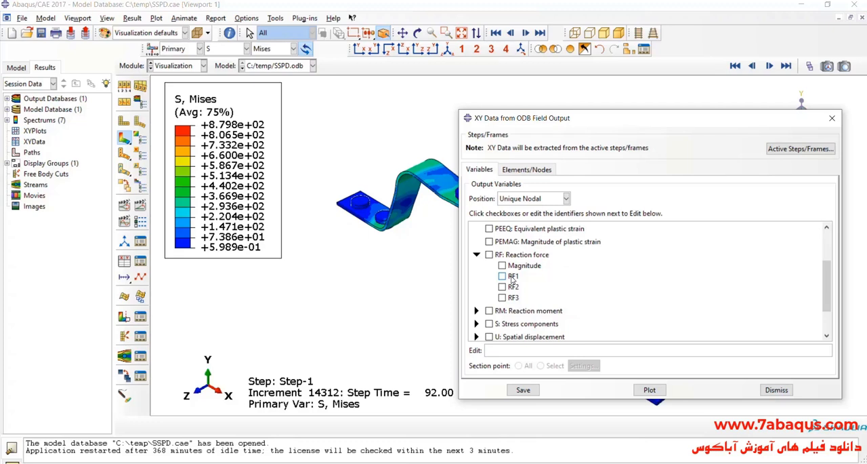
pyautogui.click(512, 278)
pyautogui.scroll(-2, 515, 285)
pyautogui.click(477, 294)
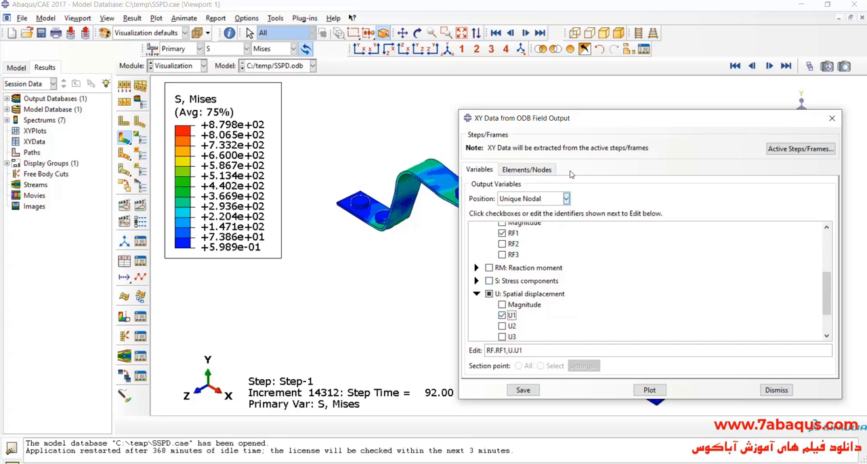
# - Select the single node above the gap between the plates in the viewport, save its XY data and close the dialog
pyautogui.moveTo(577, 128); pyautogui.dragTo(657, 133)
pyautogui.click(628, 175)
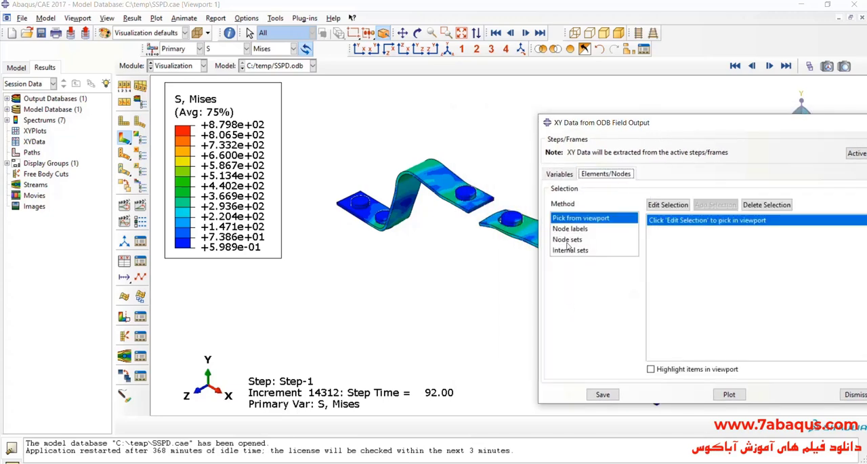
pyautogui.click(667, 204)
pyautogui.moveTo(382, 151); pyautogui.dragTo(420, 180)
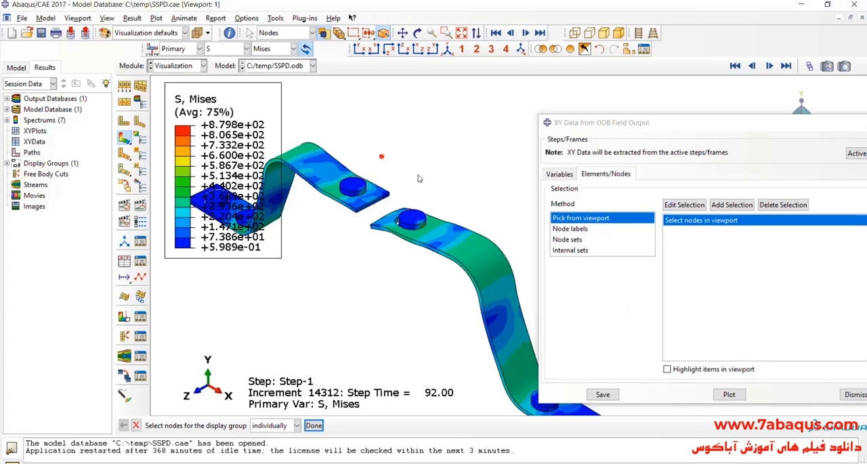
pyautogui.click(603, 393)
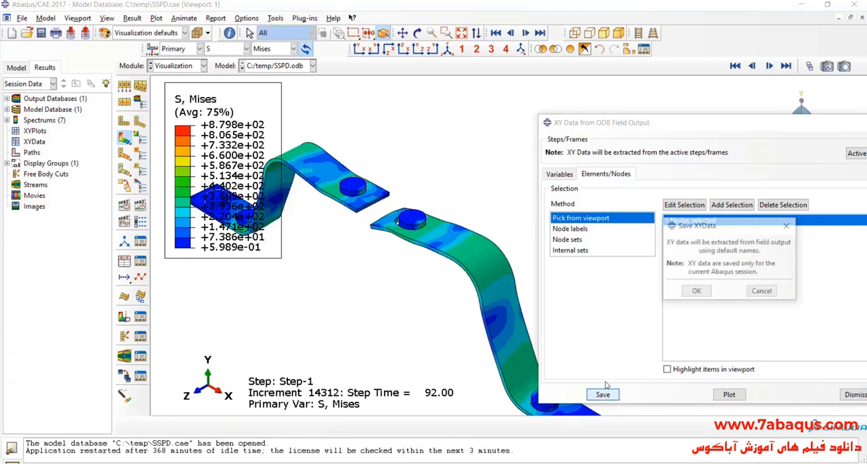
pyautogui.click(698, 292)
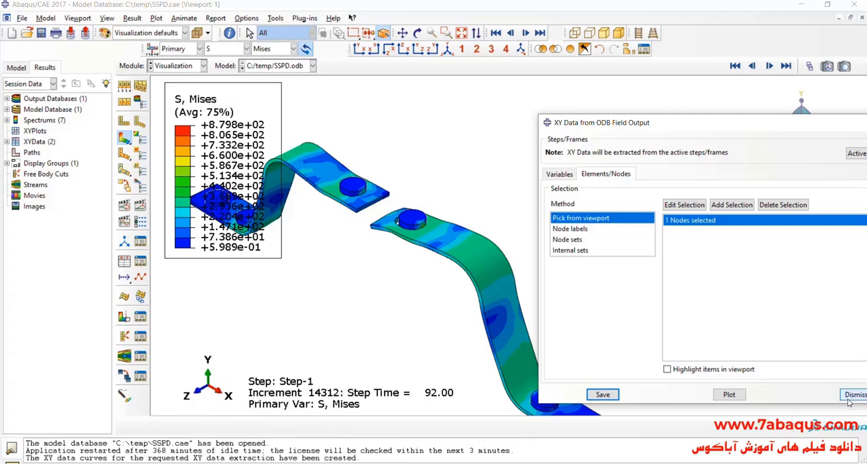
pyautogui.click(856, 394)
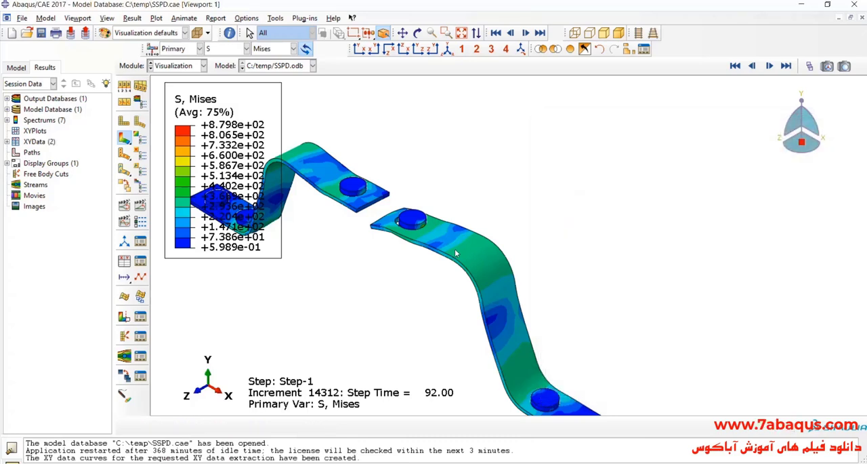
# - Operate on the XY data to combine U1 with RF1, and save the expression under the default name
pyautogui.click(124, 262)
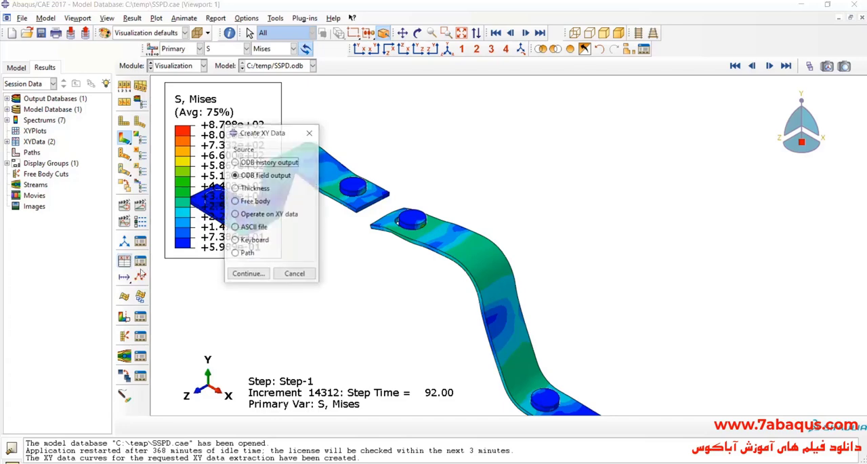
pyautogui.click(236, 214)
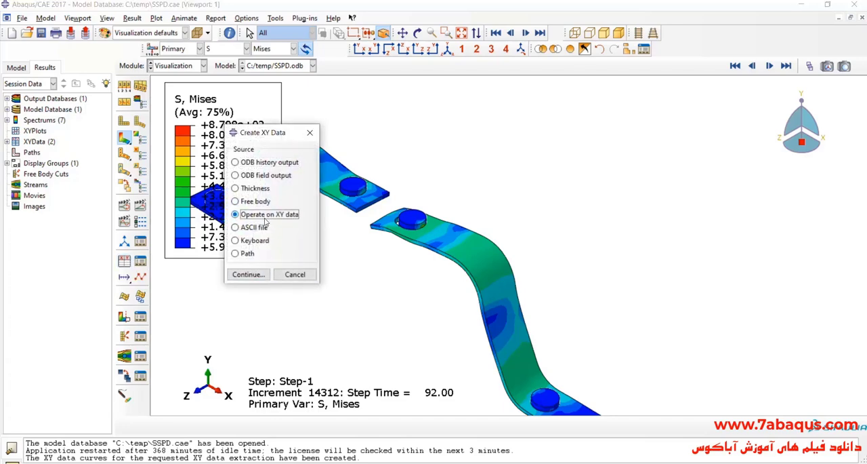
pyautogui.click(250, 275)
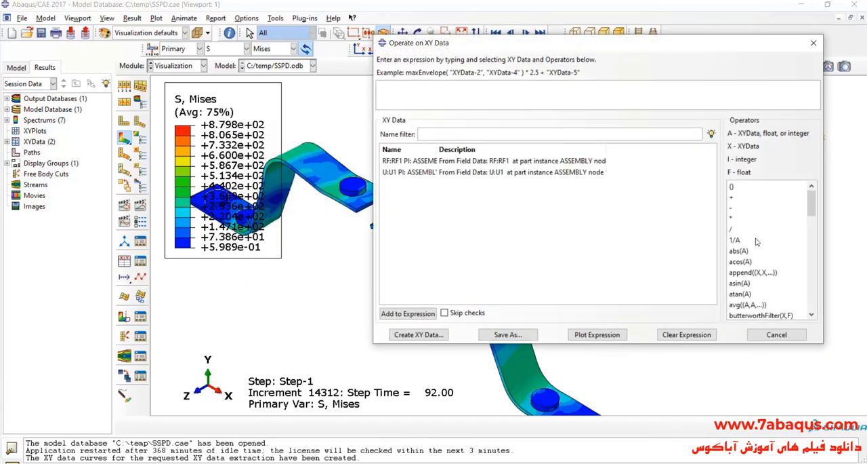
pyautogui.scroll(-2, 760, 264)
pyautogui.click(759, 283)
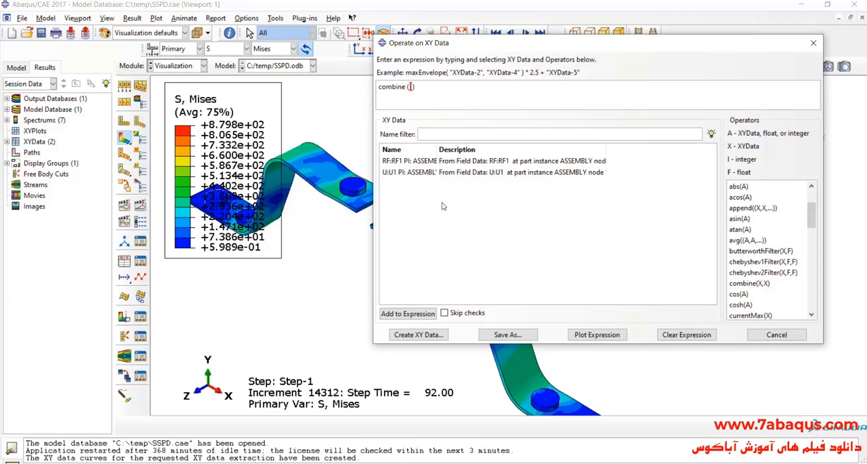
pyautogui.doubleClick(424, 175)
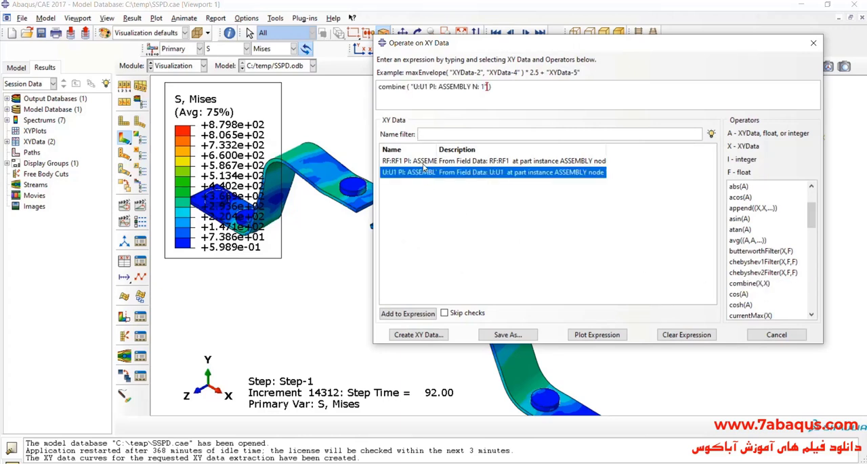
pyautogui.doubleClick(425, 161)
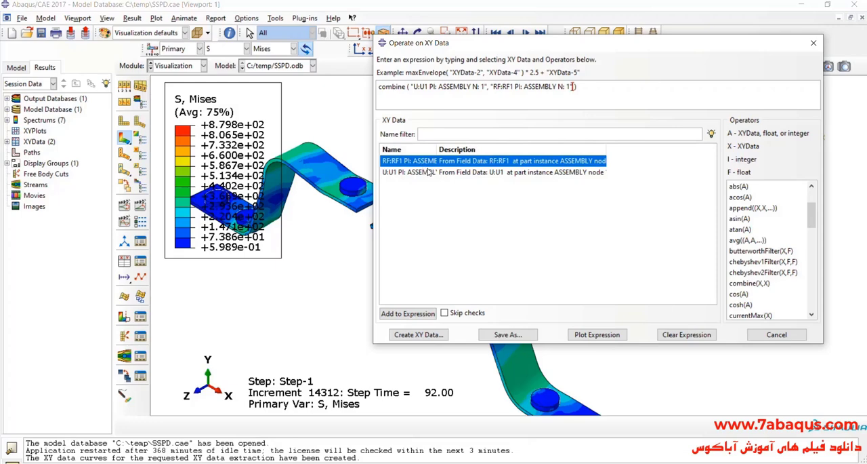
pyautogui.click(508, 334)
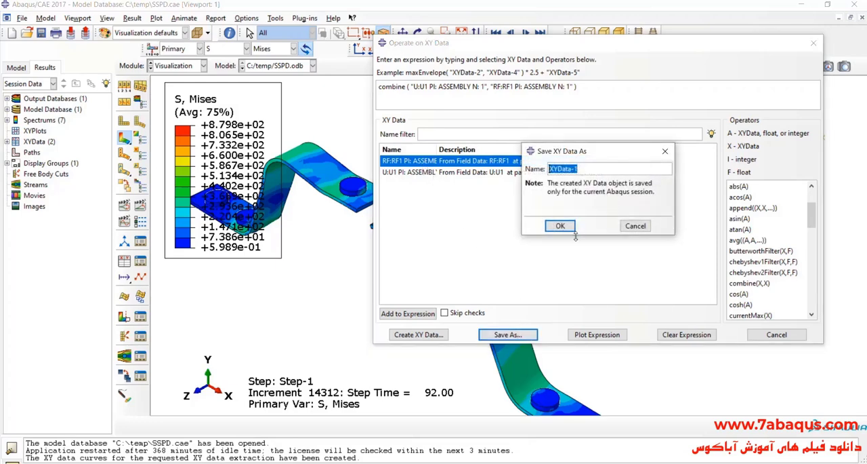
pyautogui.click(572, 227)
pyautogui.click(776, 334)
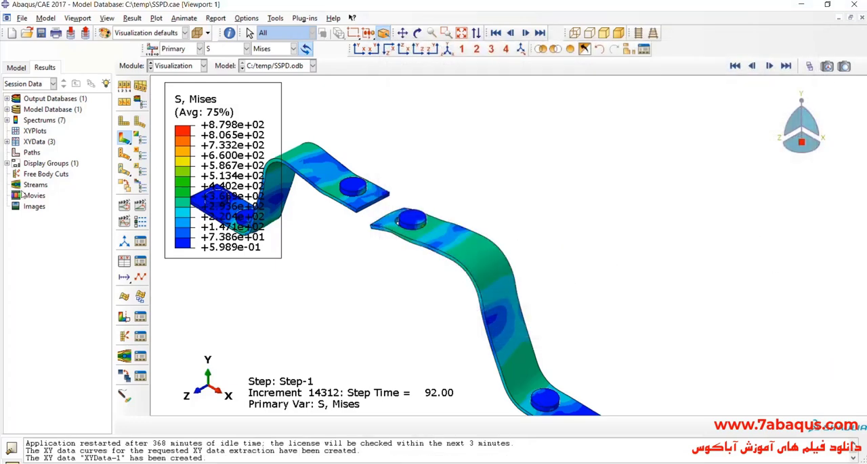
# - Plot the combined force-displacement data so that the whole hysteresis curve fits within the axes
pyautogui.click(6, 142)
pyautogui.doubleClick(35, 174)
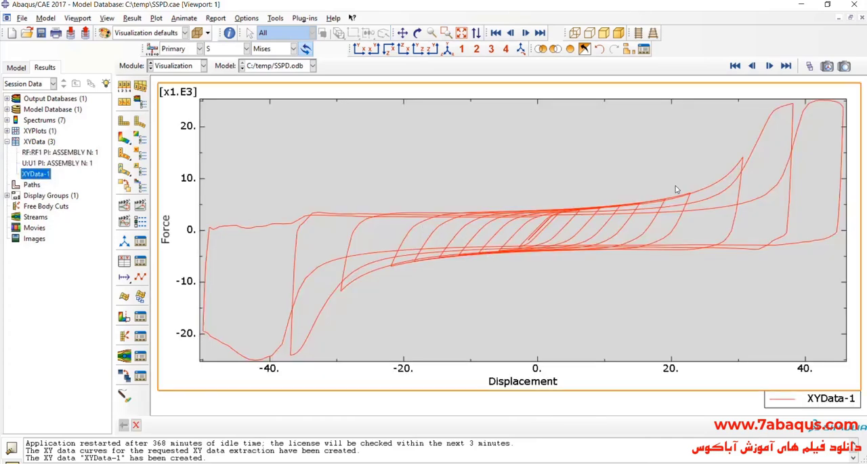
pyautogui.scroll(-2, 511, 229)
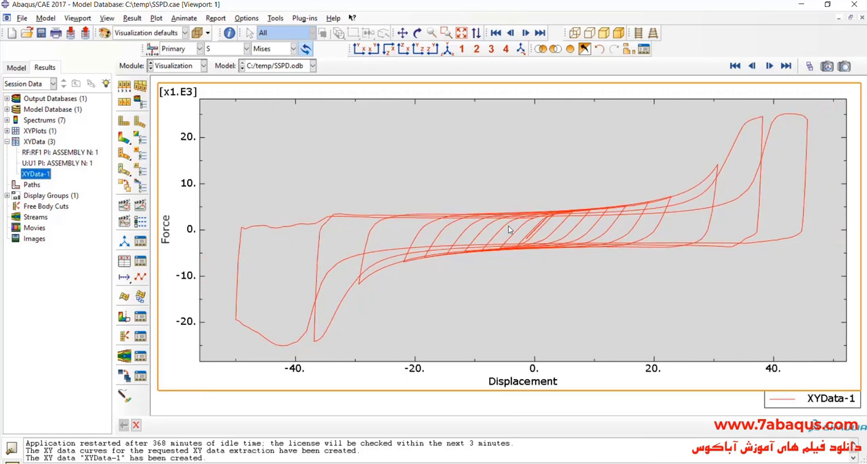
# - Open the combined XYData-1 table for editing and copy all of its X and Y rows
pyautogui.rightClick(45, 174)
pyautogui.click(62, 201)
pyautogui.moveTo(381, 150); pyautogui.dragTo(444, 179)
pyautogui.moveTo(476, 146); pyautogui.dragTo(499, 303)
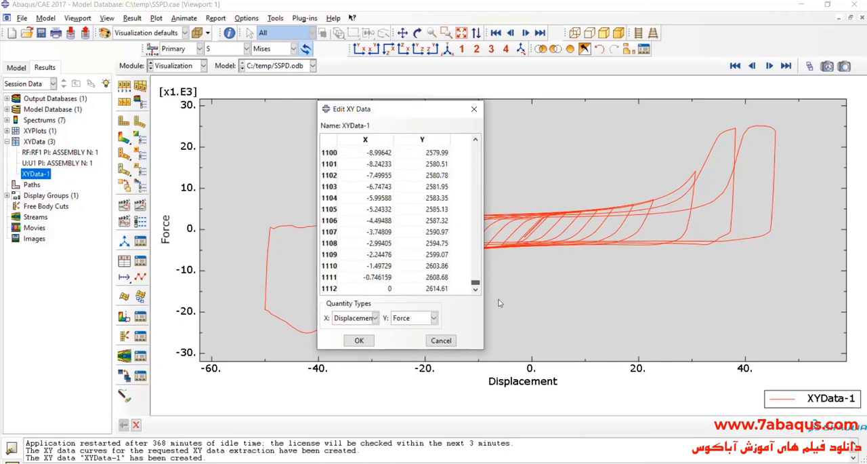
pyautogui.keyDown('shift'); pyautogui.click(444, 288); pyautogui.keyUp('shift')
pyautogui.rightClick(437, 195)
pyautogui.click(447, 208)
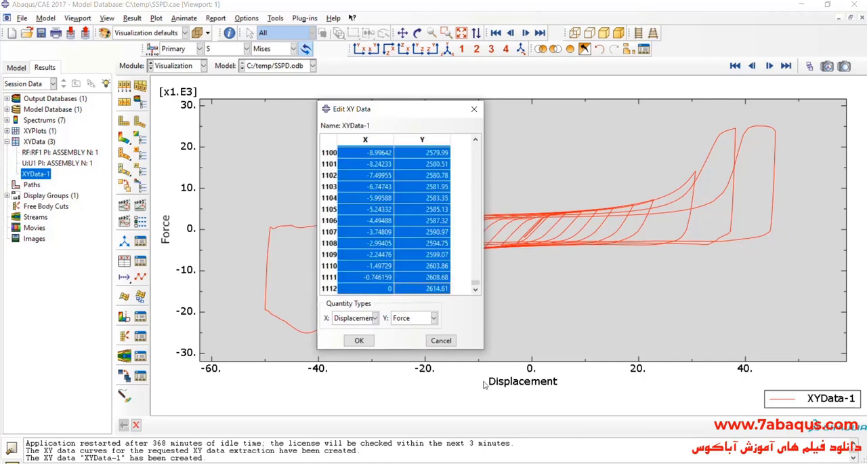
# - Switch to the blank Excel workbook and paste the copied displacement and force values starting at cell C8
pyautogui.hotkey('alt', 'Tab')
pyautogui.rightClick(125, 198)
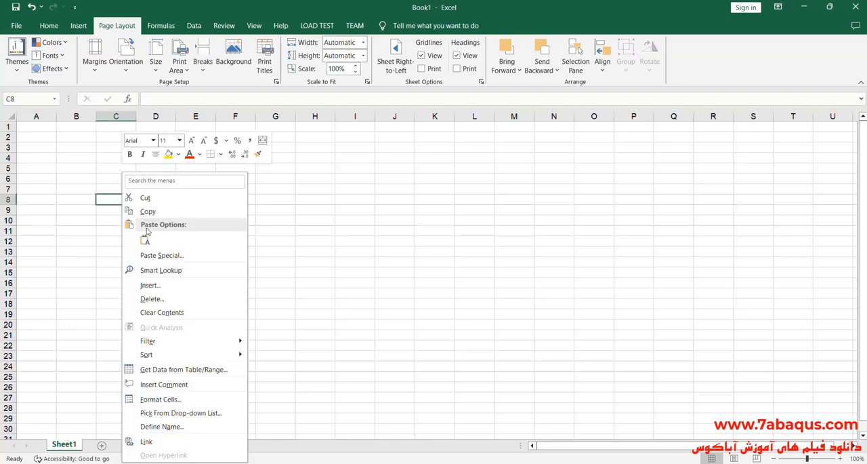
pyautogui.click(148, 239)
# - Enter the heading "Displacement (mm)" in cell C7 above the displacement values
pyautogui.click(112, 188)
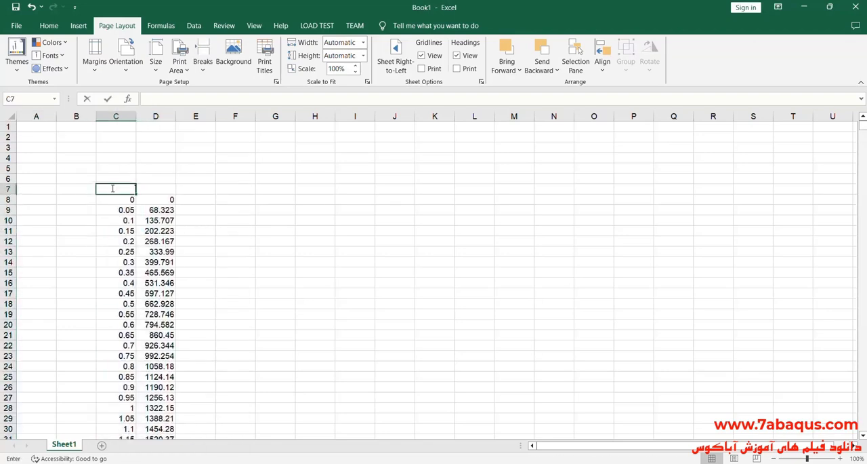
pyautogui.write('Disp')
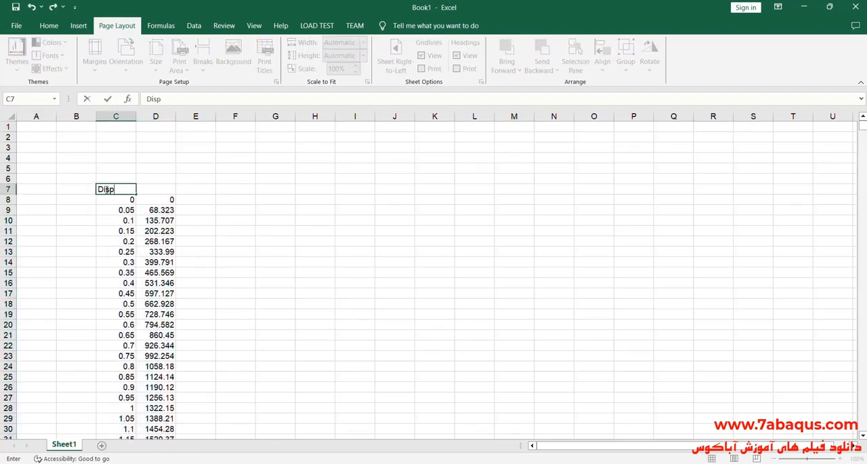
pyautogui.write('lacement (mm')
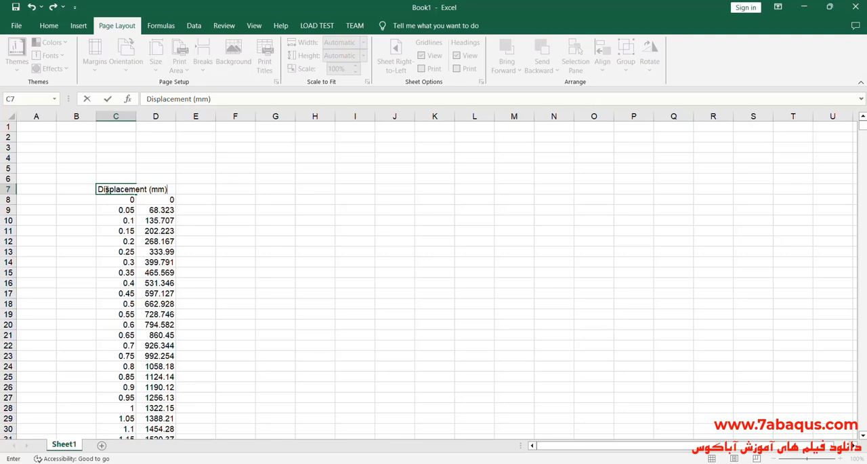
# - Widen column C to fit its heading and centre its contents horizontally and vertically
pyautogui.click(117, 118)
pyautogui.moveTo(136, 117); pyautogui.dragTo(163, 126)
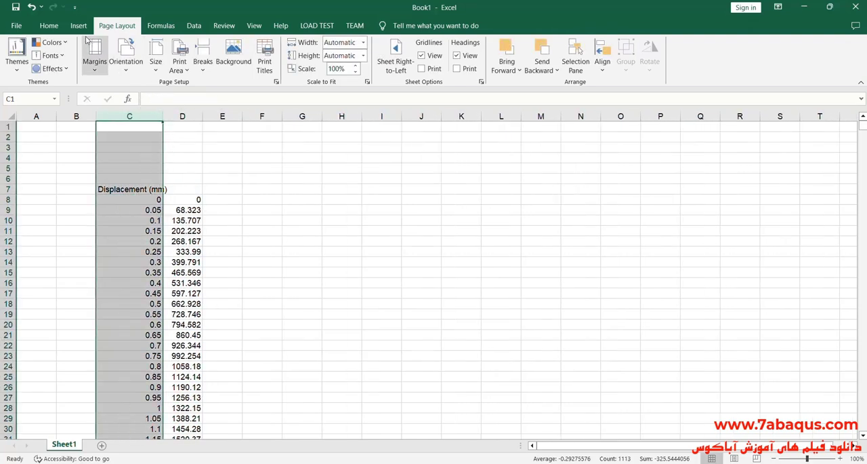
pyautogui.click(57, 27)
pyautogui.click(246, 64)
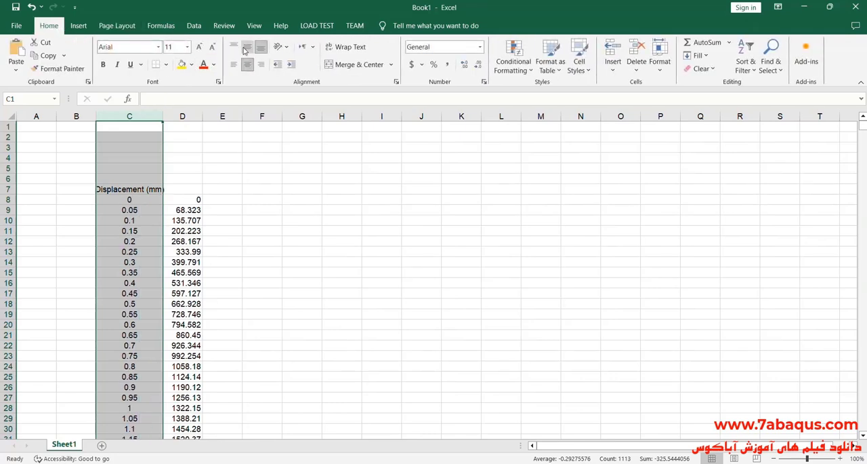
pyautogui.click(247, 46)
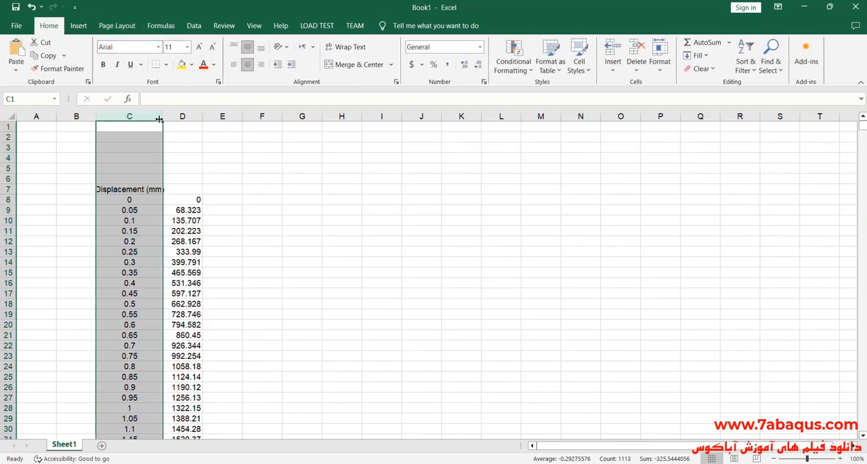
pyautogui.moveTo(163, 119); pyautogui.dragTo(175, 119)
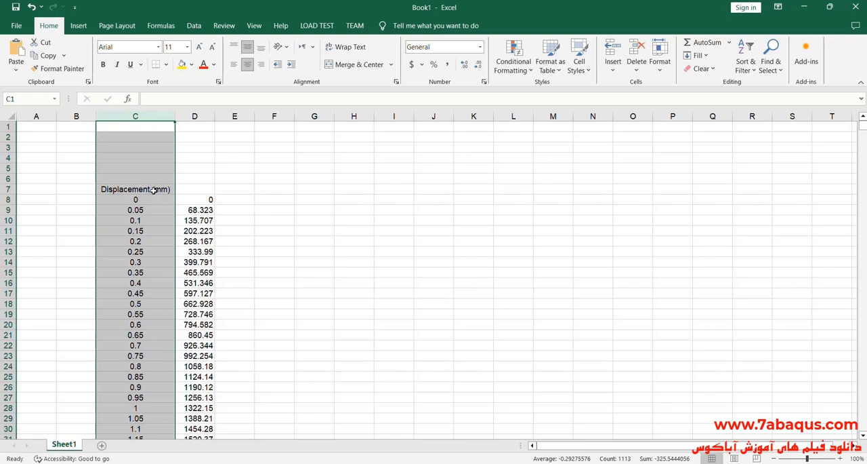
# - Fill the displacement heading cell with yellow and enter the heading "Force (N)" in cell D7
pyautogui.click(155, 190)
pyautogui.click(181, 64)
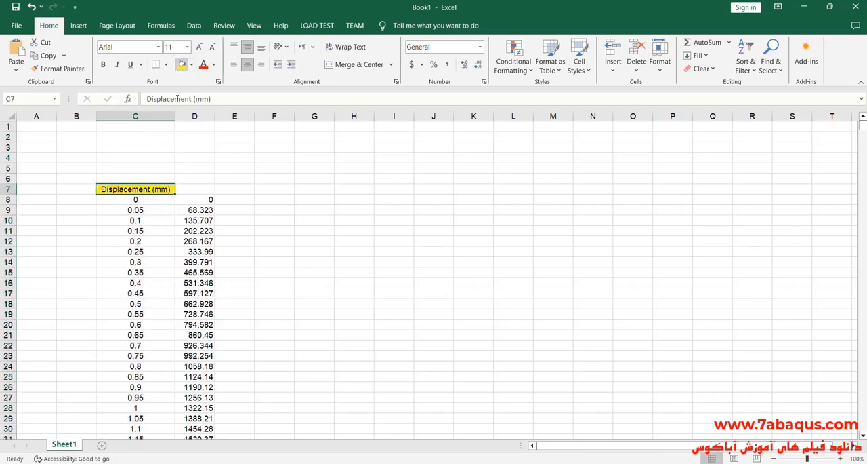
pyautogui.doubleClick(196, 189)
pyautogui.write('Force')
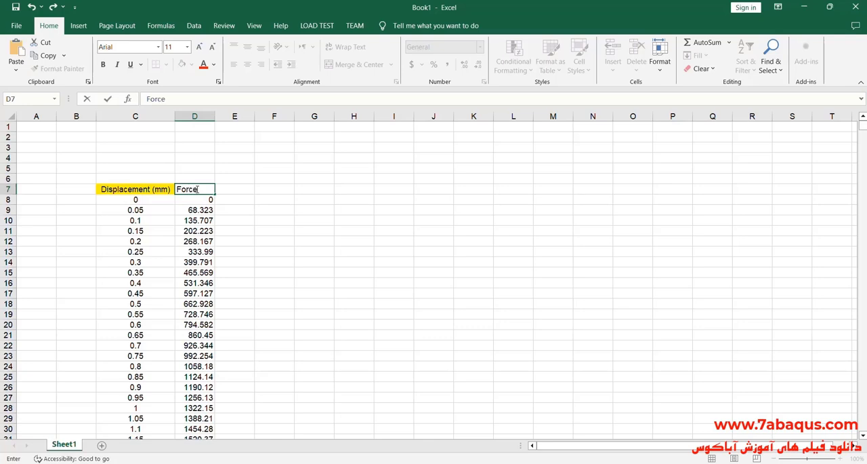
pyautogui.write(' (N')
# - Widen column D and centre its contents horizontally and vertically
pyautogui.click(203, 117)
pyautogui.moveTo(215, 121); pyautogui.dragTo(234, 121)
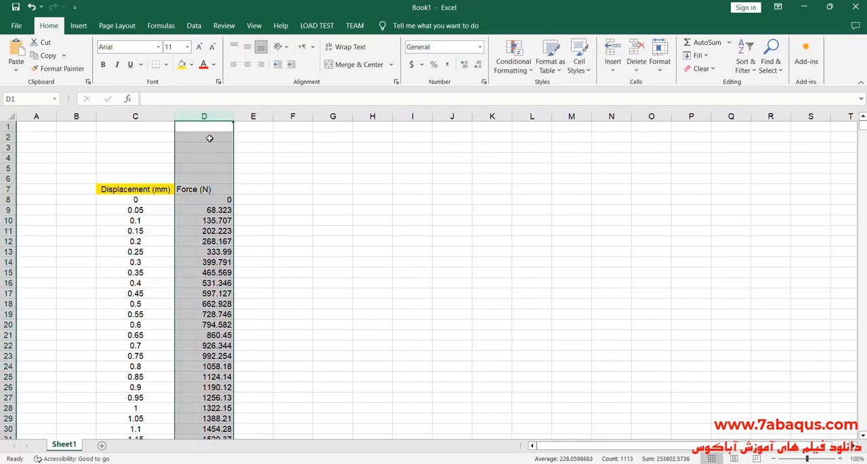
pyautogui.click(248, 64)
pyautogui.click(247, 46)
# - Fill the "Force (N)" heading cell D7 with light blue
pyautogui.click(214, 189)
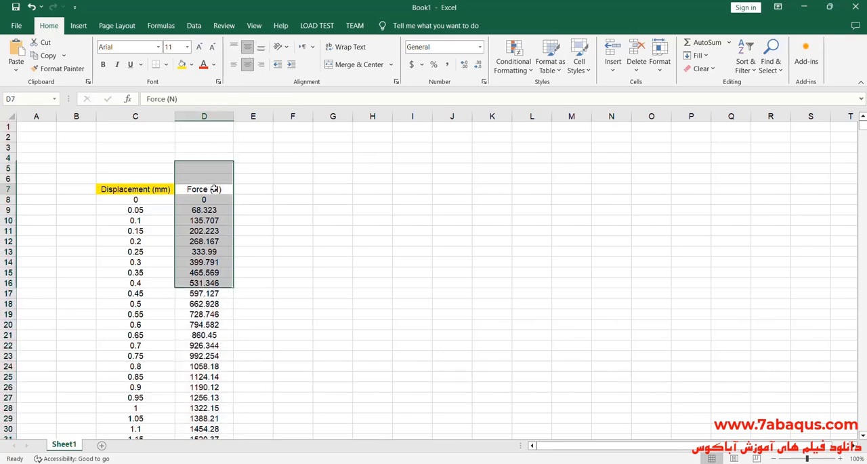
pyautogui.click(192, 65)
pyautogui.click(233, 155)
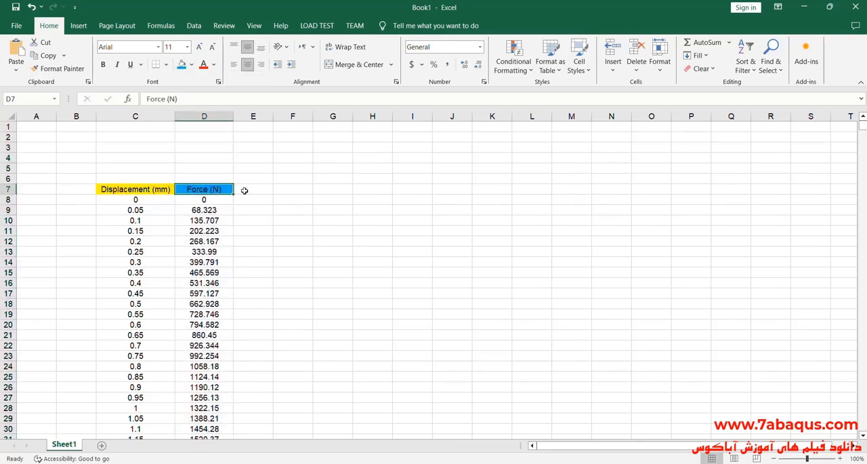
pyautogui.click(254, 199)
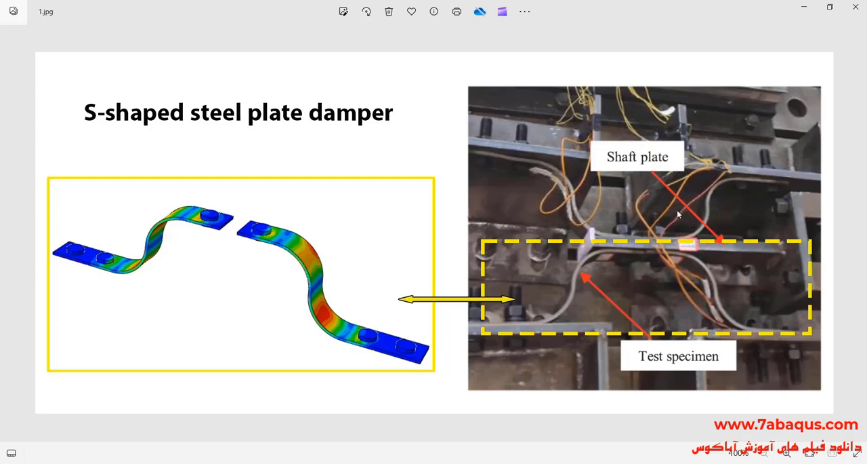
# - Minimise the damper image, enter the formula =D:D*2 in cell E8 and fill it down alongside the force values
pyautogui.click(804, 9)
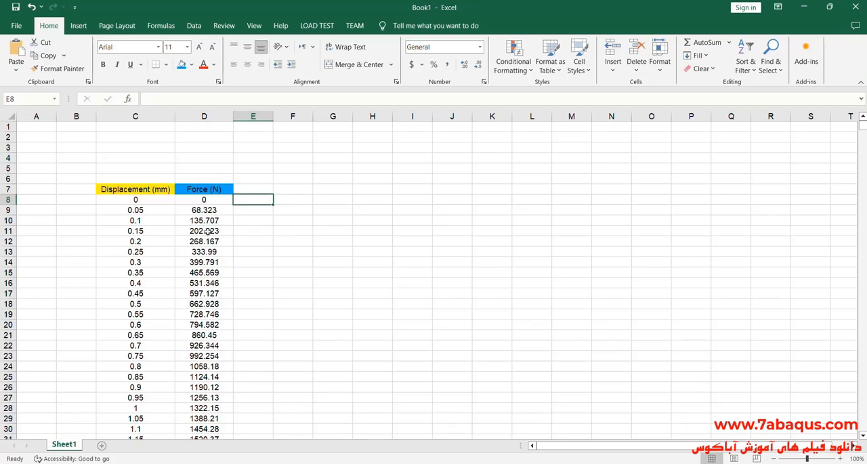
pyautogui.doubleClick(257, 198)
pyautogui.write('=')
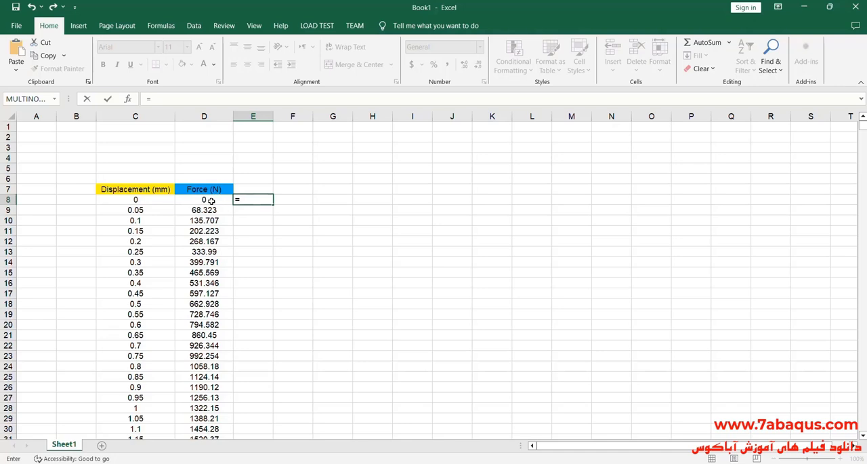
pyautogui.click(204, 116)
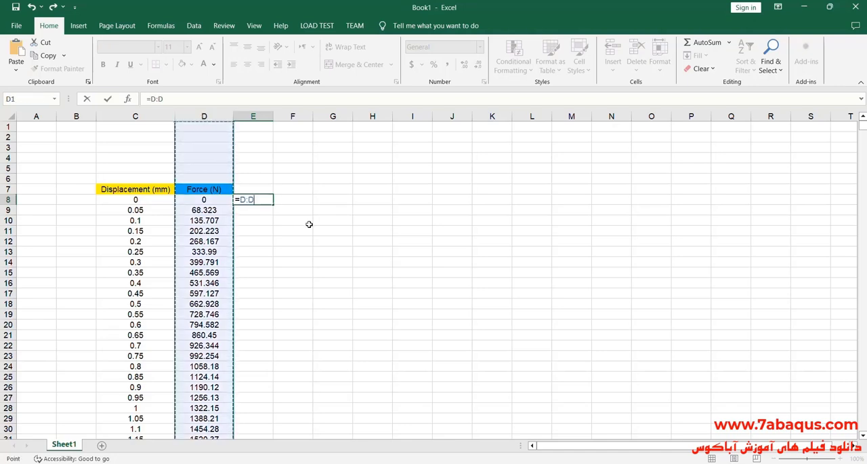
pyautogui.write('*')
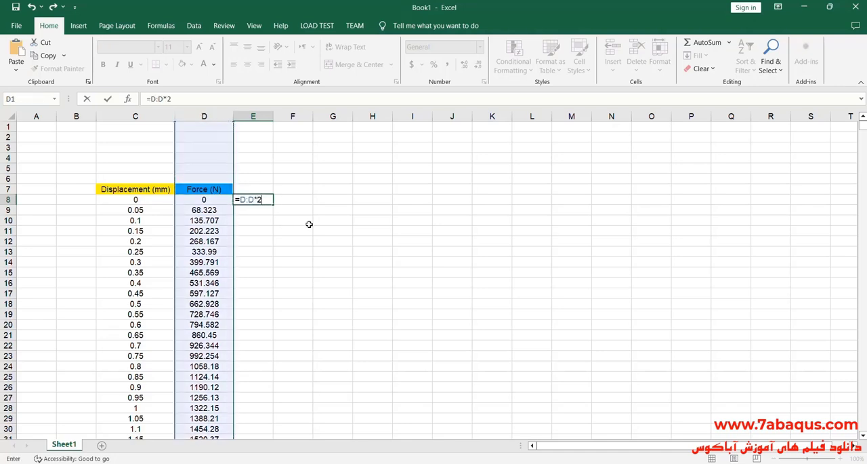
pyautogui.write('2')
pyautogui.press('Return')
pyautogui.click(260, 199)
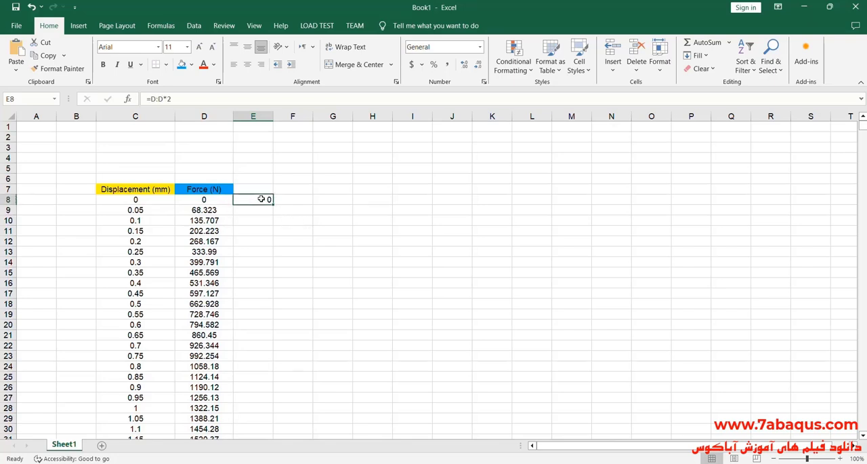
pyautogui.doubleClick(274, 202)
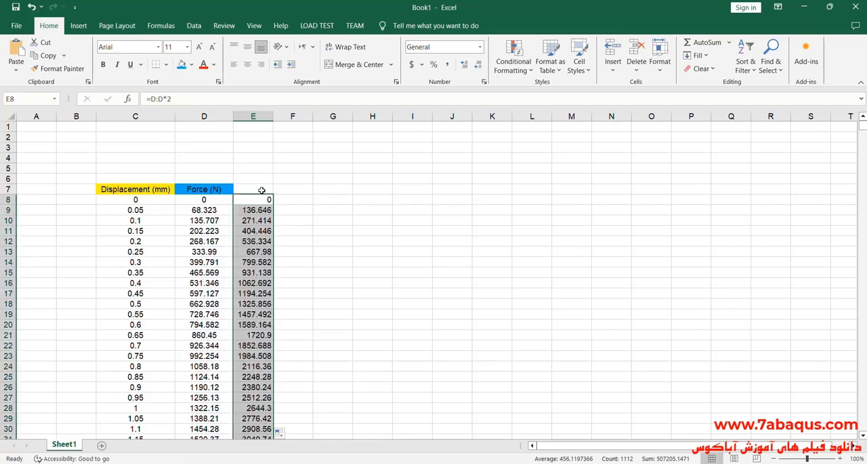
# - Centre column E's contents horizontally and vertically and widen the column
pyautogui.click(260, 116)
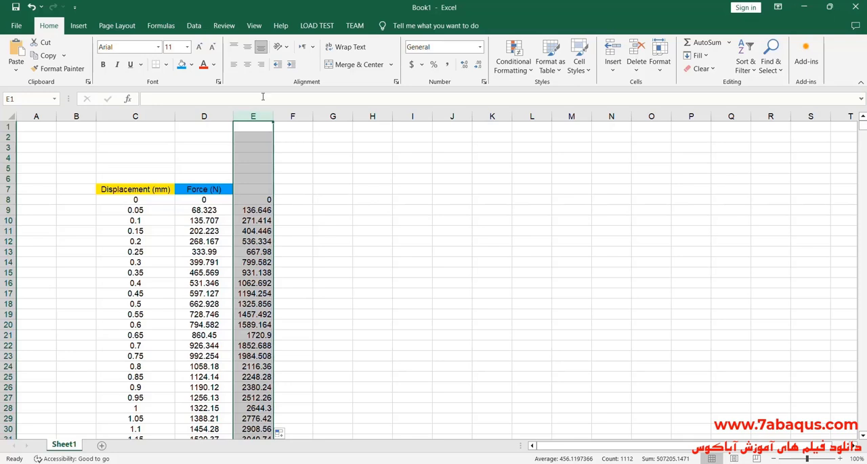
pyautogui.click(248, 63)
pyautogui.click(248, 46)
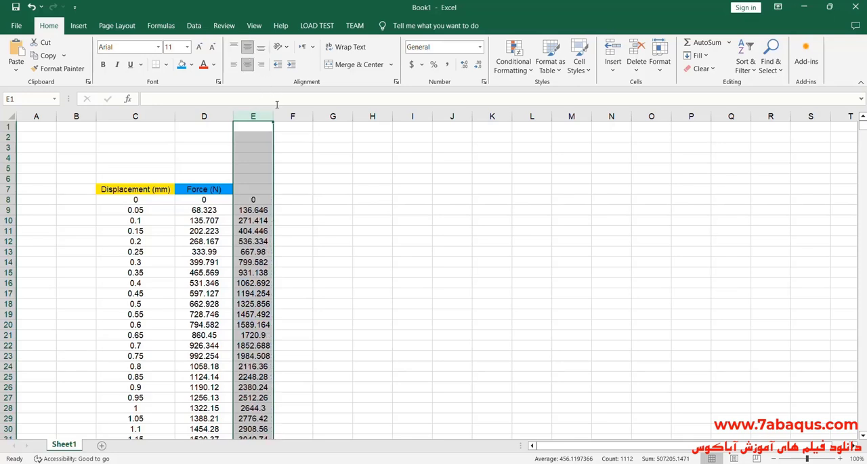
pyautogui.moveTo(275, 115); pyautogui.dragTo(299, 115)
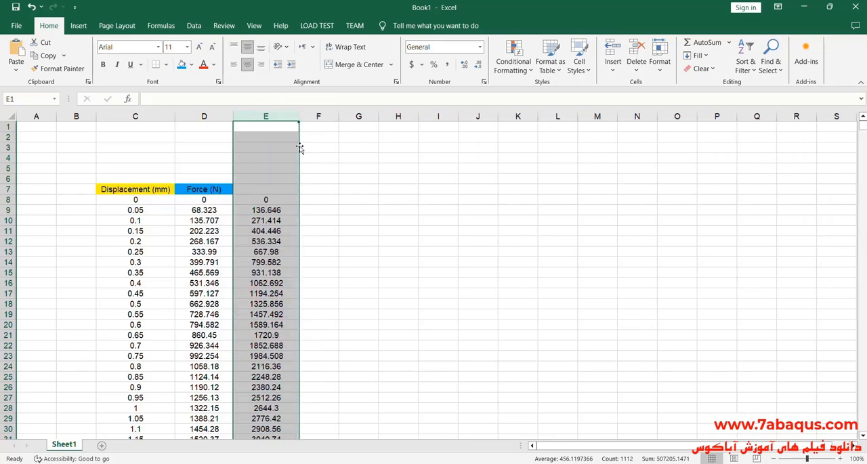
# - Enter the heading "Total force (N)" in cell E7 above the doubled force values
pyautogui.doubleClick(275, 190)
pyautogui.write('To')
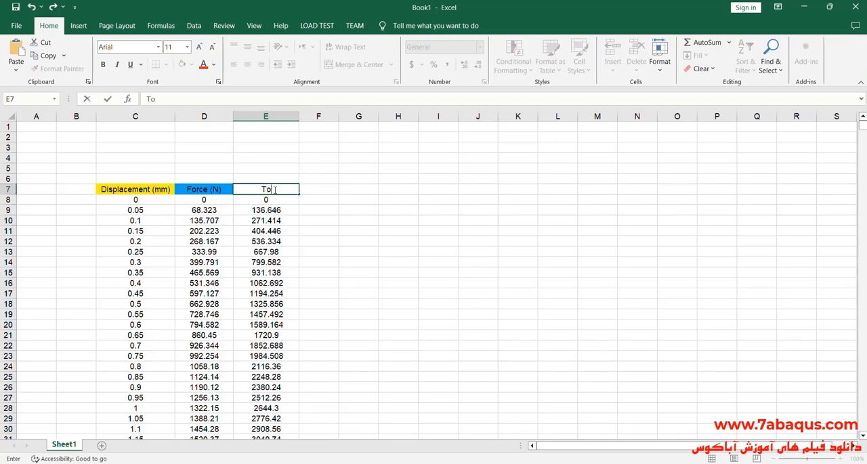
pyautogui.write('tal force (N)')
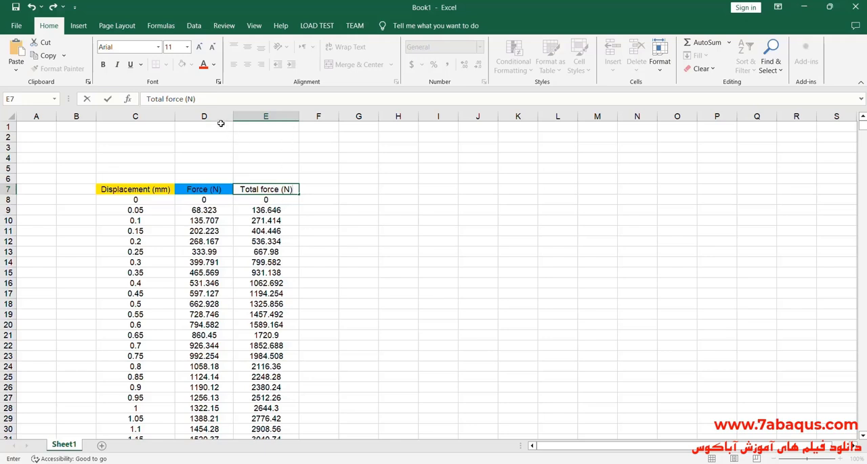
pyautogui.click(335, 222)
# - Fill the "Total force (N)" heading cell with a green chosen from the extended standard colours
pyautogui.click(270, 191)
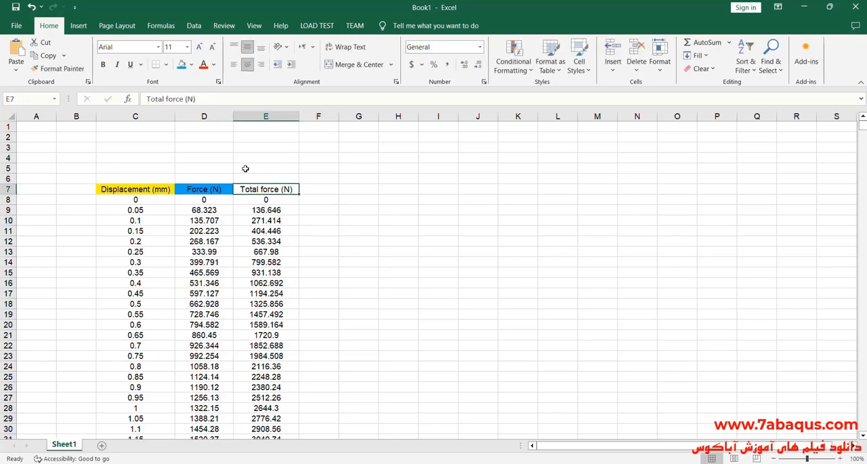
pyautogui.click(192, 64)
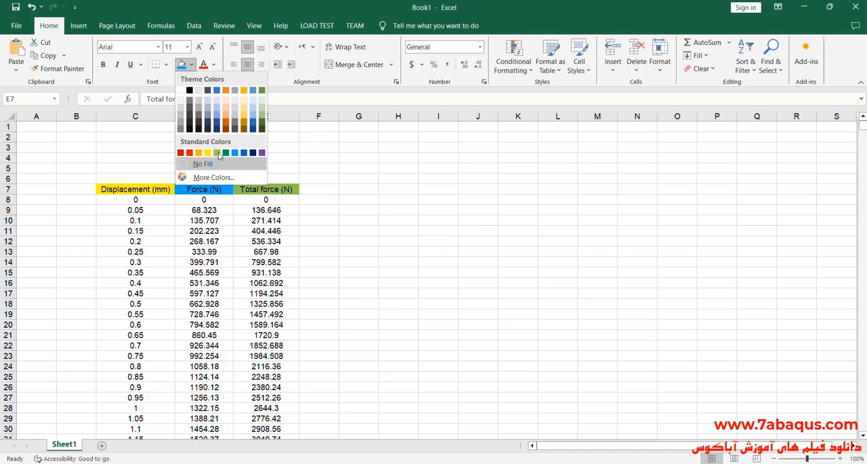
pyautogui.click(213, 177)
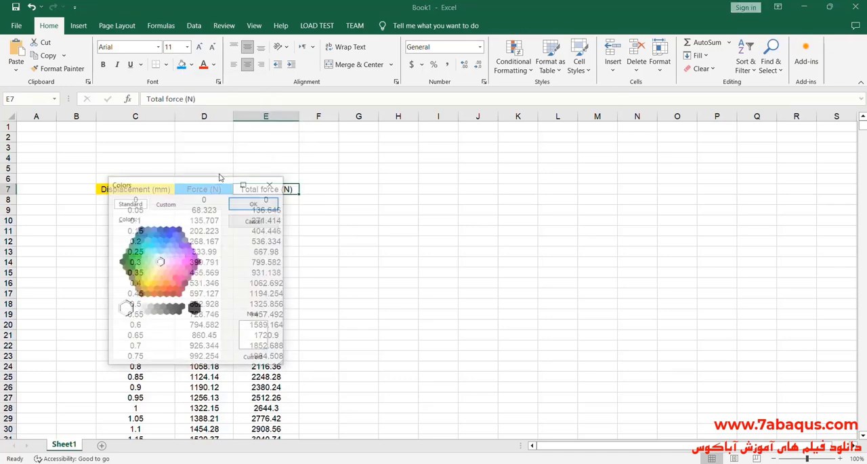
pyautogui.click(140, 258)
pyautogui.click(255, 203)
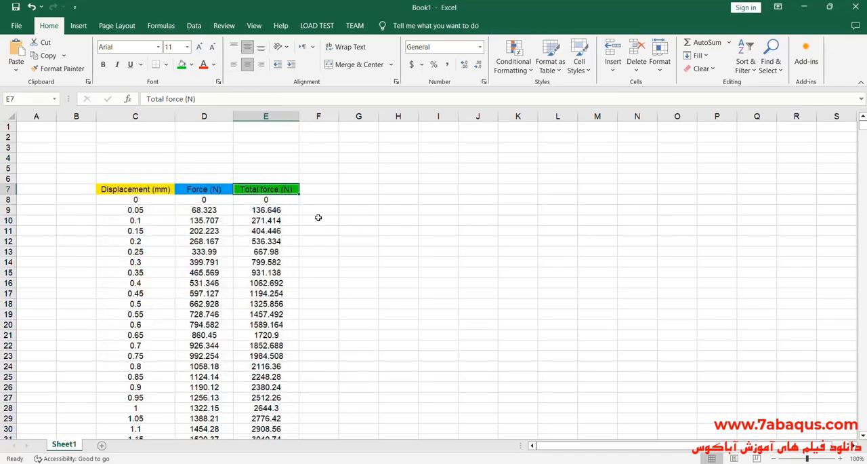
pyautogui.click(319, 219)
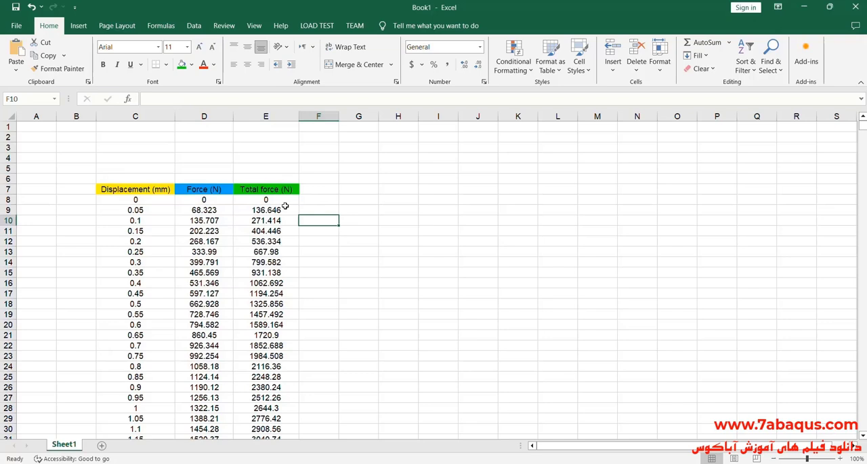
pyautogui.click(329, 179)
# - Insert a scatter chart with lines and no markers plotting column E against column C, beside the data, without a chart title
pyautogui.click(135, 116)
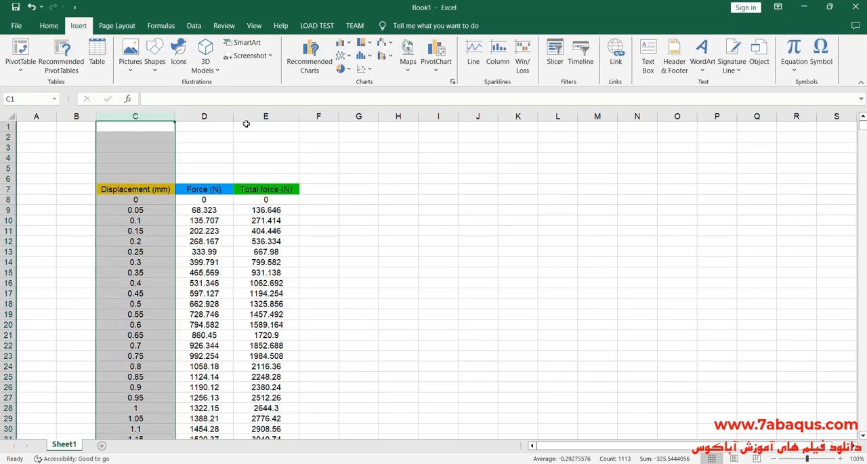
pyautogui.keyDown('ctrl'); pyautogui.click(248, 118); pyautogui.keyUp('ctrl')
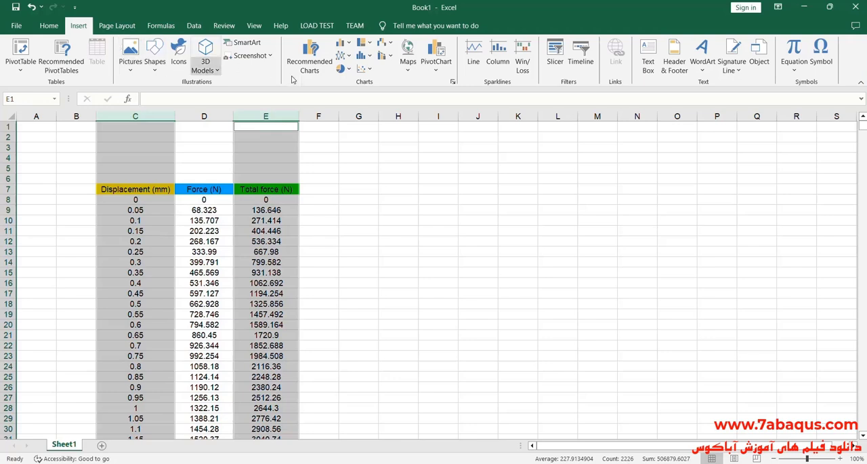
pyautogui.click(364, 68)
pyautogui.click(403, 140)
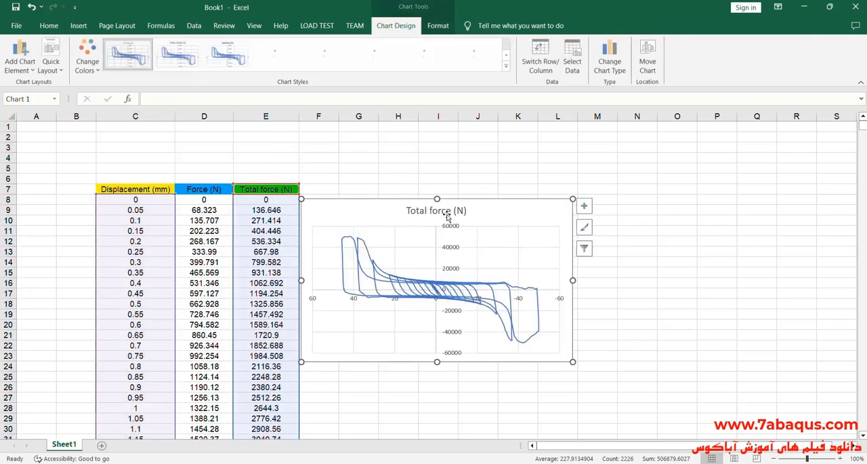
pyautogui.moveTo(497, 218); pyautogui.dragTo(523, 192)
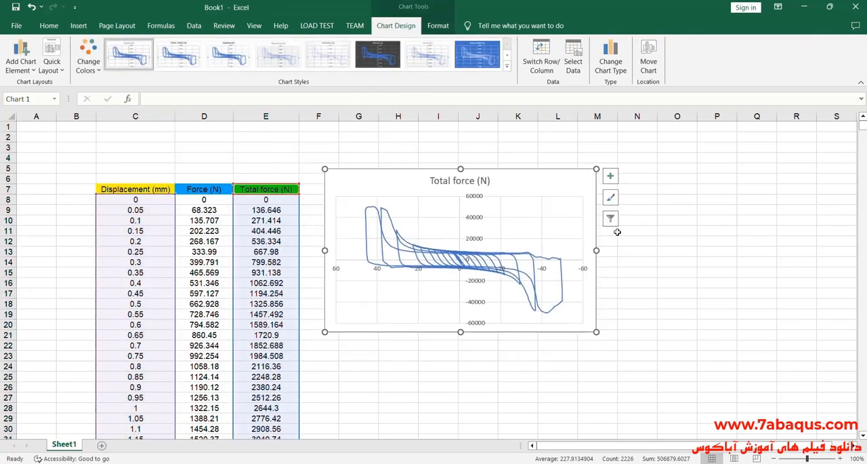
pyautogui.click(610, 175)
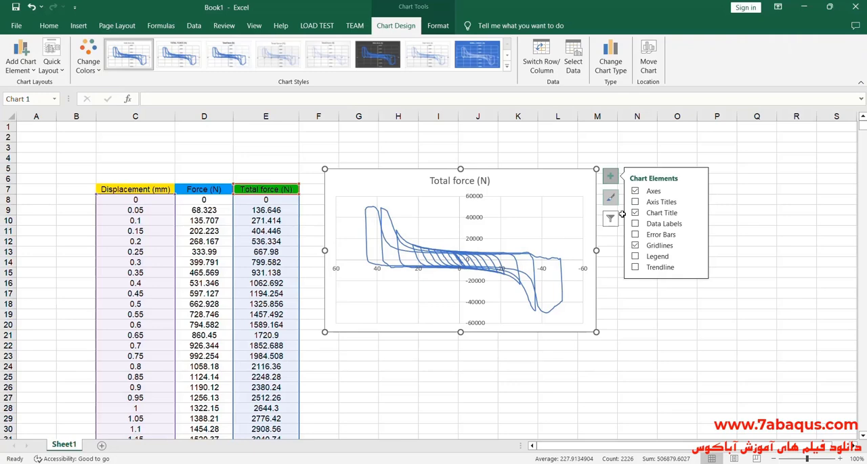
# - Open the chart's horizontal axis formatting and compare the curve's orientation with specimen S3's force-displacement plot in the paper
pyautogui.doubleClick(549, 259)
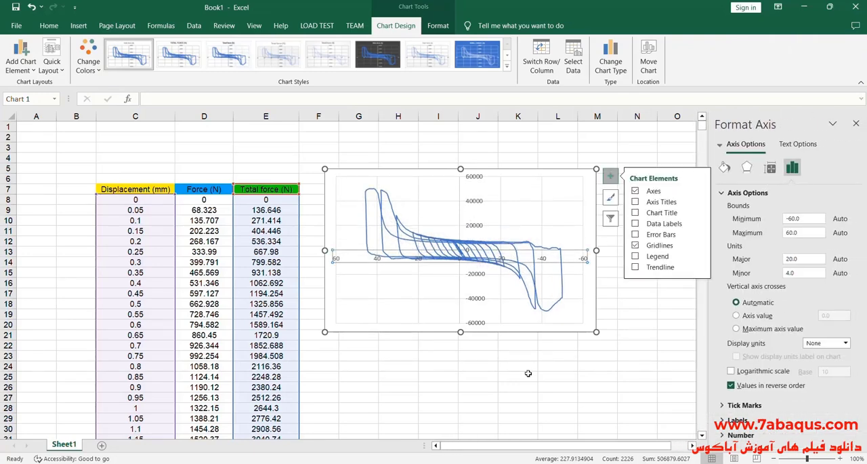
pyautogui.hotkey('alt', 'Tab')
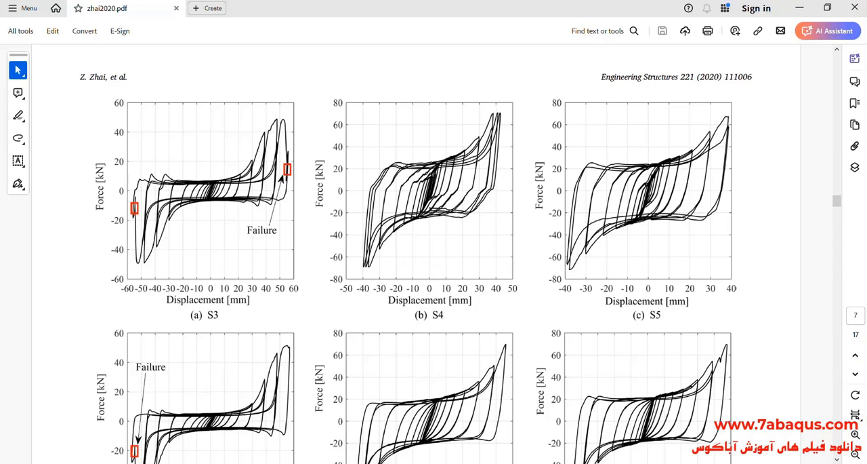
pyautogui.hotkey('alt', 'Tab')
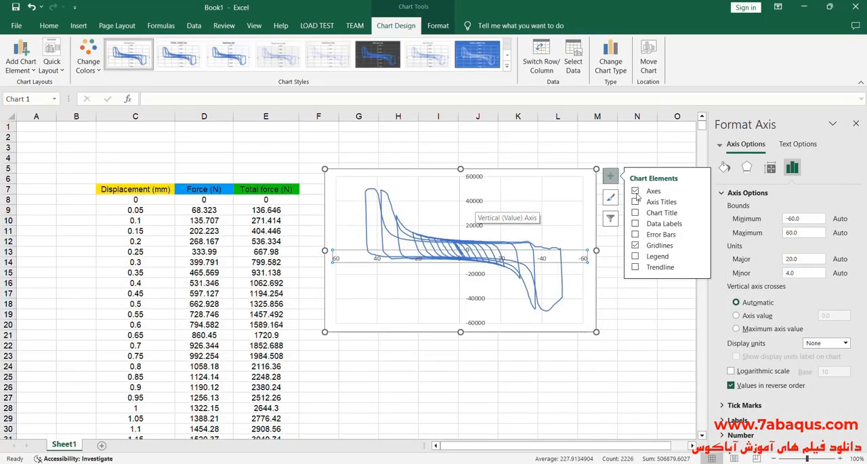
# - Move the chart slightly closer to the data columns and enlarge it in both directions
pyautogui.click(608, 180)
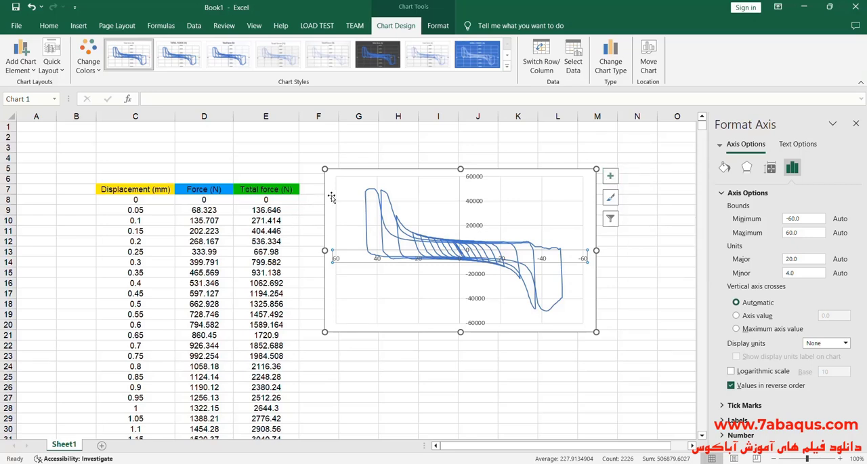
pyautogui.moveTo(330, 196); pyautogui.dragTo(318, 183)
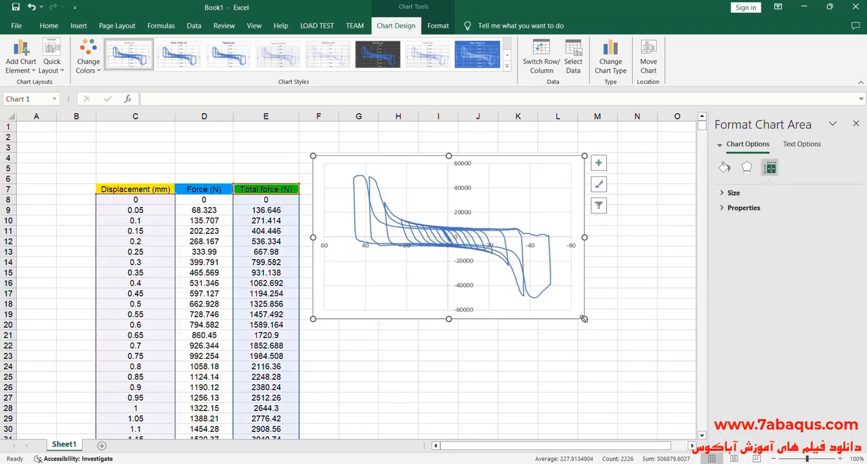
pyautogui.moveTo(584, 317); pyautogui.dragTo(620, 348)
# - Turn off the reversed value order on the chart's horizontal displacement axis
pyautogui.click(559, 263)
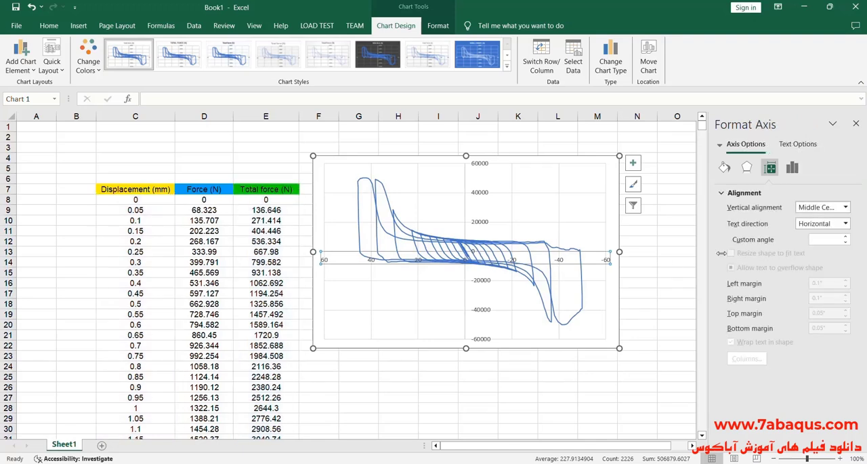
pyautogui.click(792, 169)
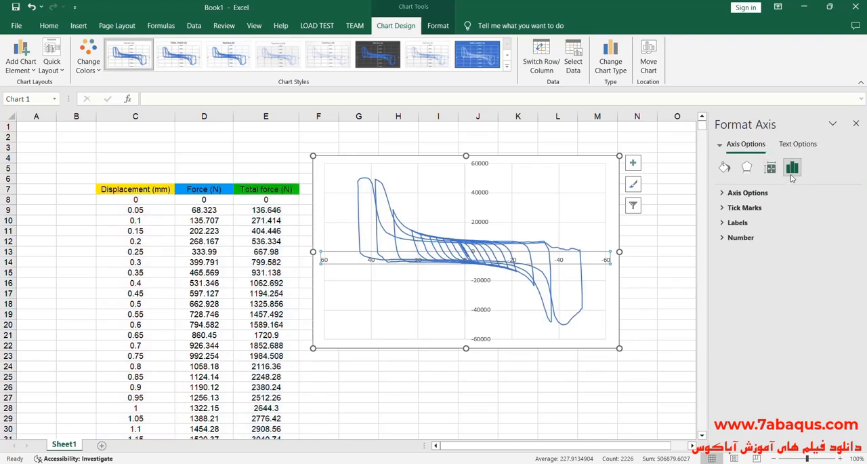
pyautogui.click(746, 192)
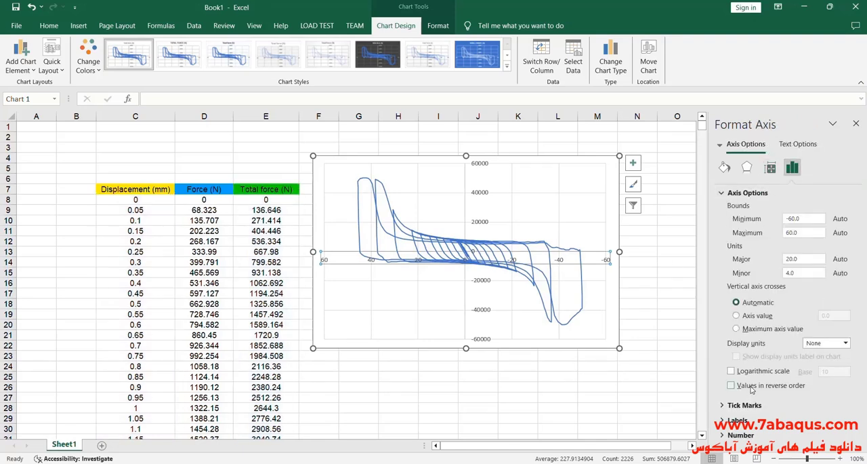
pyautogui.click(751, 387)
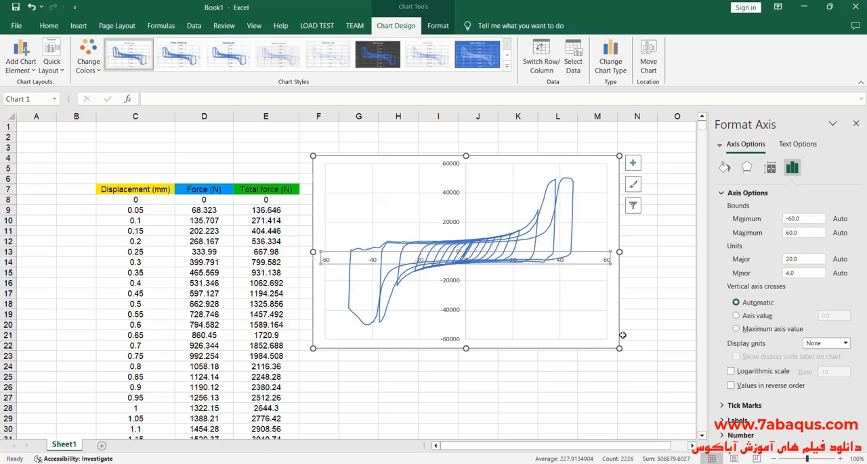
pyautogui.click(599, 209)
# - Set the line width of the total force series to 2 pt
pyautogui.click(468, 246)
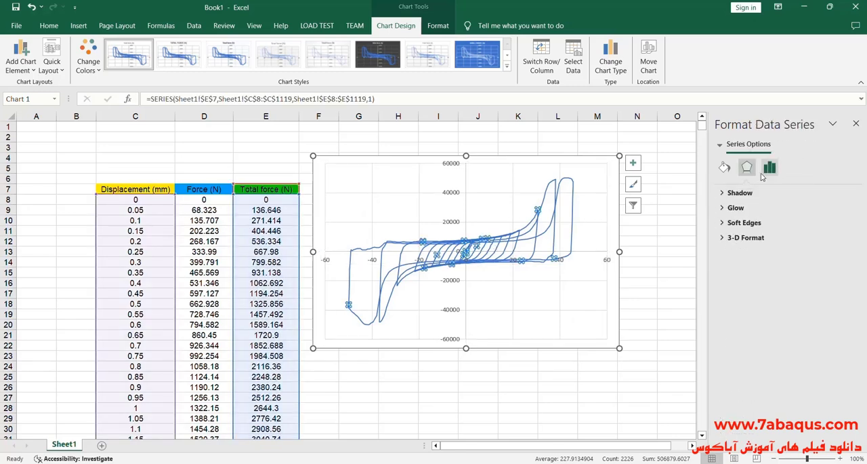
pyautogui.click(725, 166)
pyautogui.moveTo(822, 303); pyautogui.dragTo(808, 306)
pyautogui.write('2')
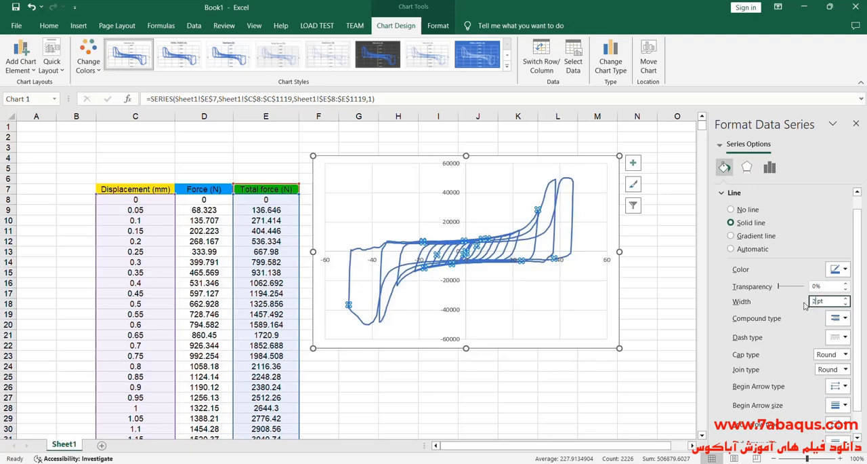
# - Set the total force series line width to 2.5 pt and its colour to the recently used green
pyautogui.click(845, 299)
pyautogui.click(846, 298)
pyautogui.click(846, 273)
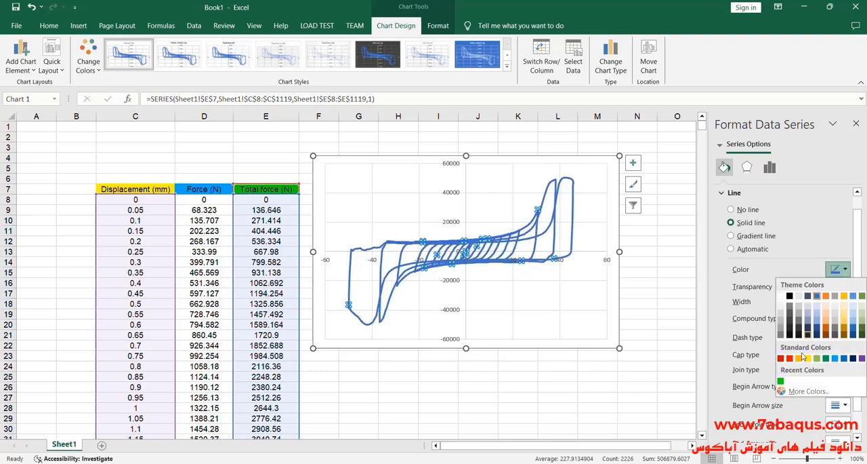
pyautogui.click(780, 376)
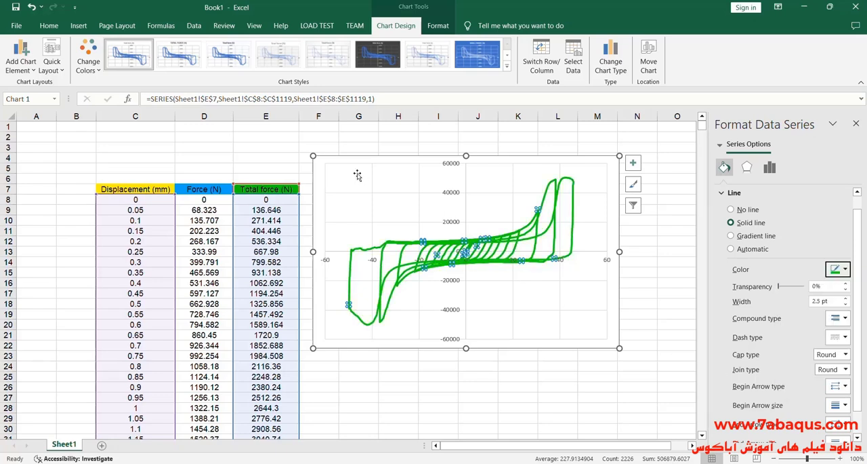
# - Move the chart up slightly and enlarge it in both directions to extend into column O and row 25
pyautogui.click(387, 186)
pyautogui.moveTo(317, 171); pyautogui.dragTo(314, 164)
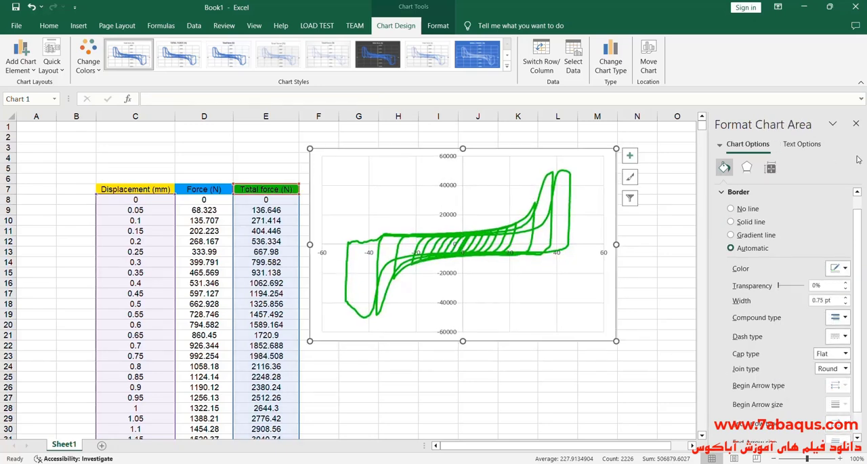
pyautogui.moveTo(616, 340); pyautogui.dragTo(673, 379)
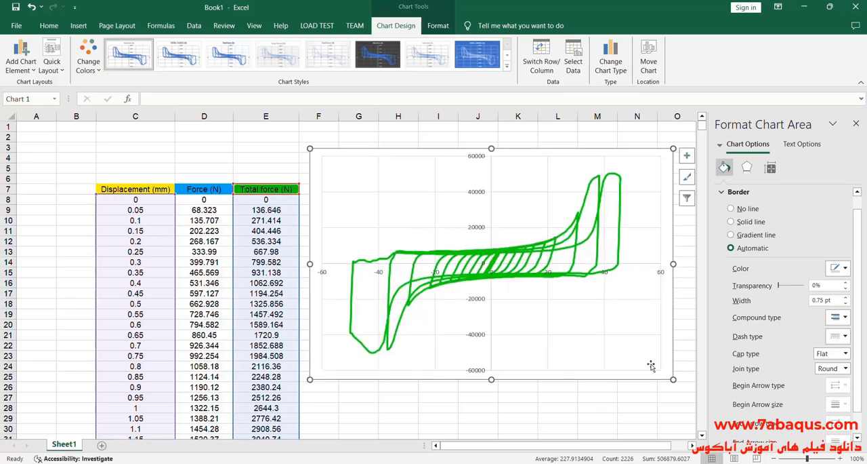
# - Switch the chart's plot area fill to Picture or texture fill
pyautogui.click(588, 327)
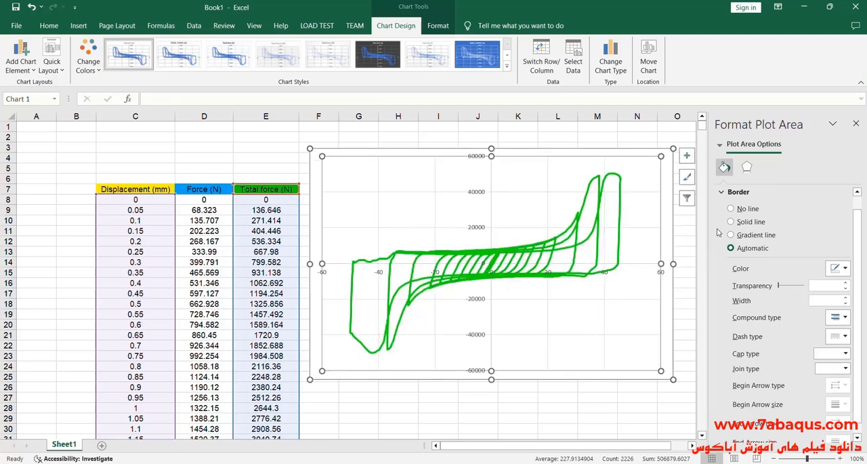
pyautogui.click(683, 316)
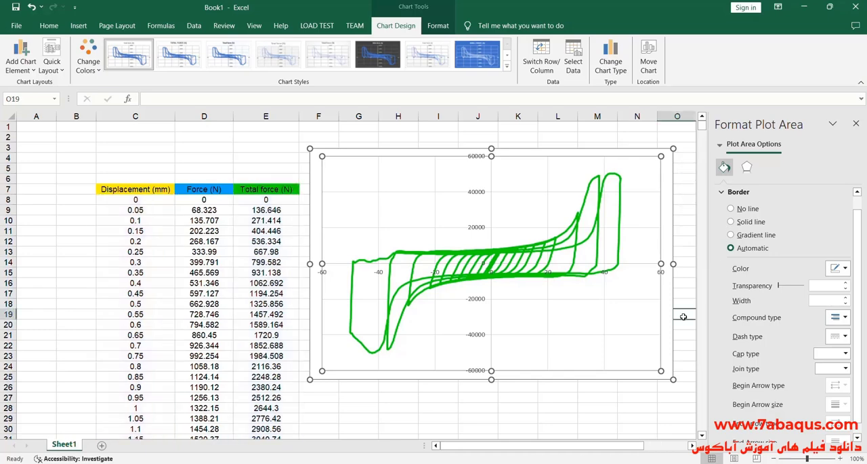
pyautogui.click(595, 329)
pyautogui.click(732, 192)
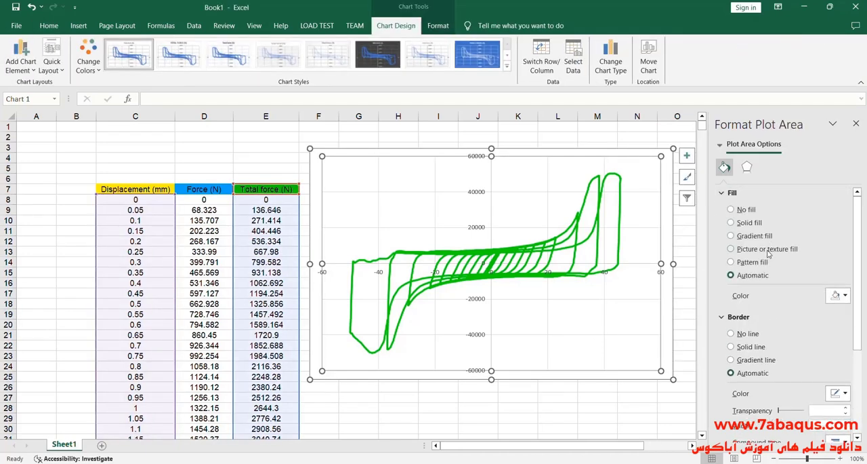
pyautogui.click(739, 248)
# - Insert the Desktop image of the paper's specimen S3 curve marked "Failure" as the plot area's background, and close the formatting pane
pyautogui.click(748, 306)
pyautogui.click(285, 193)
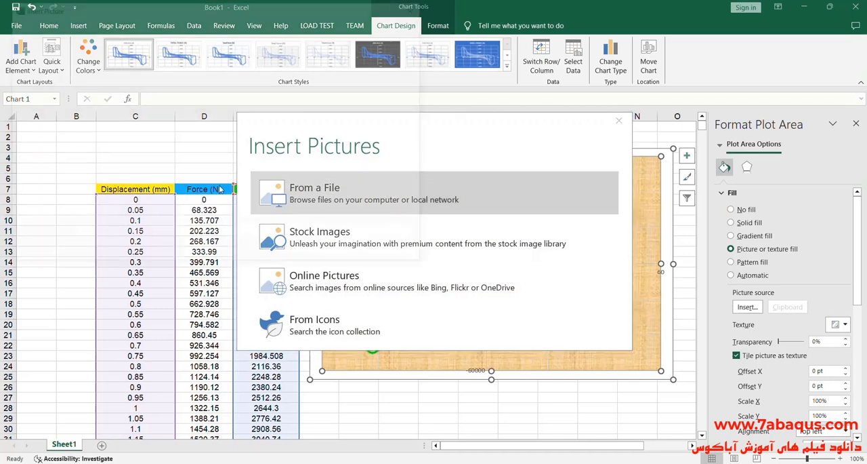
pyautogui.click(55, 91)
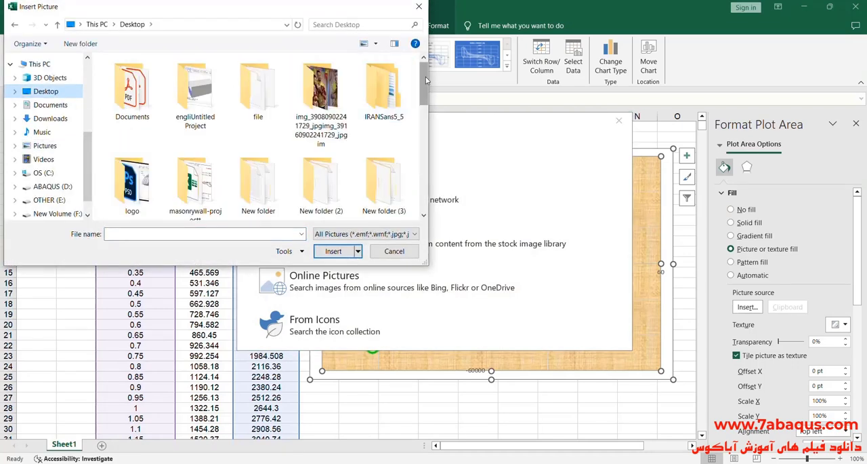
pyautogui.moveTo(425, 84); pyautogui.dragTo(434, 181)
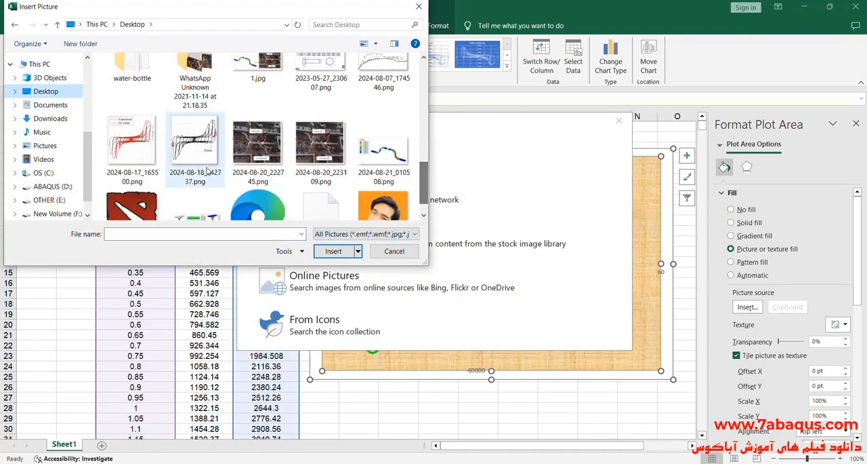
pyautogui.click(204, 163)
pyautogui.click(334, 250)
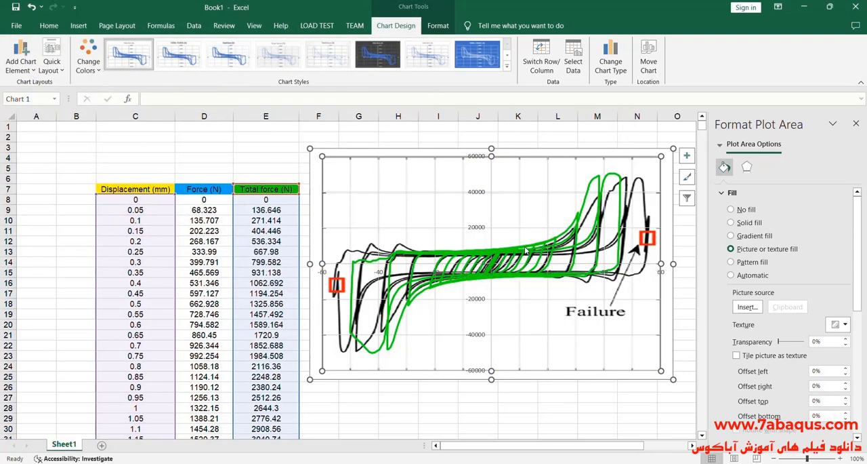
pyautogui.click(856, 124)
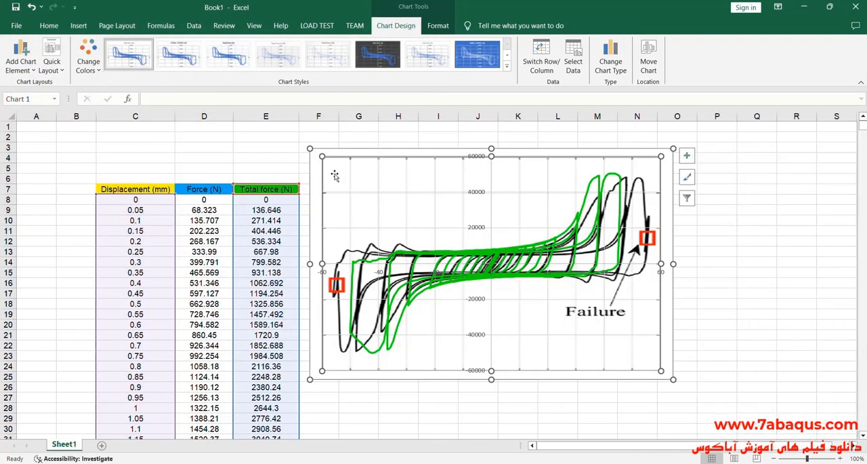
# - Shift the overlaid chart slightly and stretch it to the right edge of column O and the bottom of row 27
pyautogui.moveTo(335, 175); pyautogui.dragTo(343, 171)
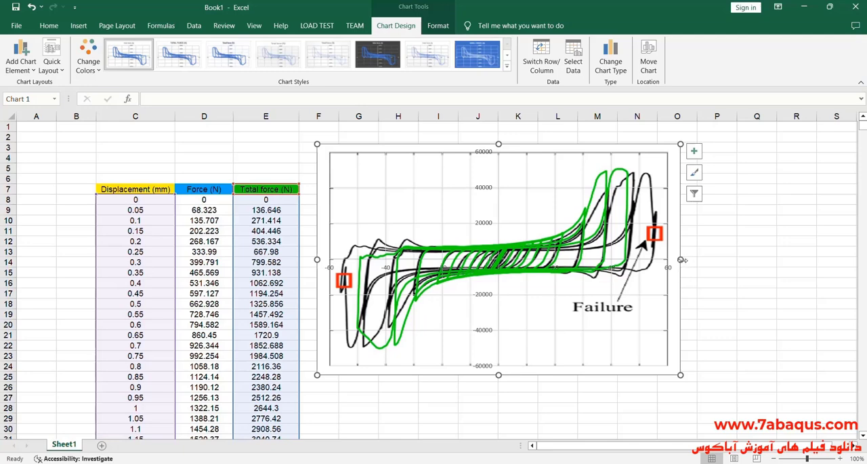
pyautogui.moveTo(682, 259); pyautogui.dragTo(702, 260)
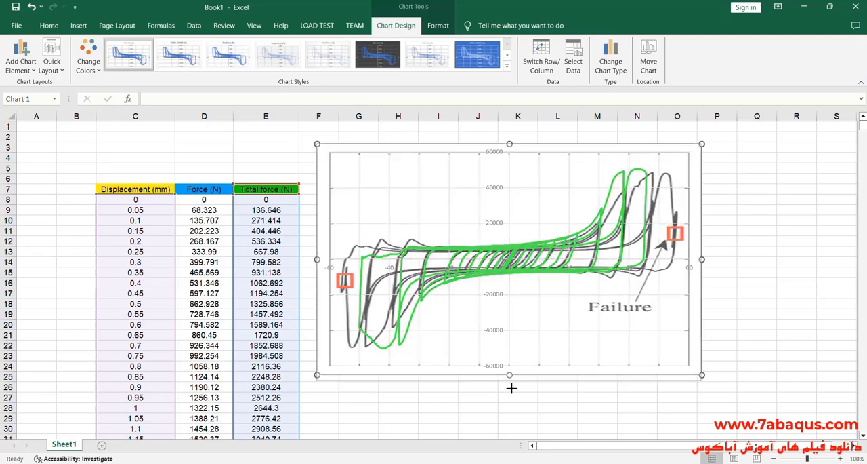
pyautogui.moveTo(512, 388); pyautogui.dragTo(513, 402)
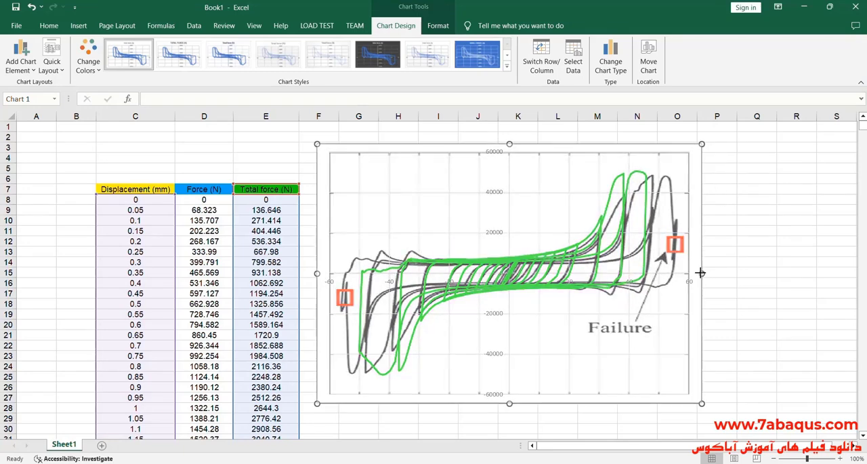
pyautogui.moveTo(700, 272); pyautogui.dragTo(698, 273)
pyautogui.click(683, 367)
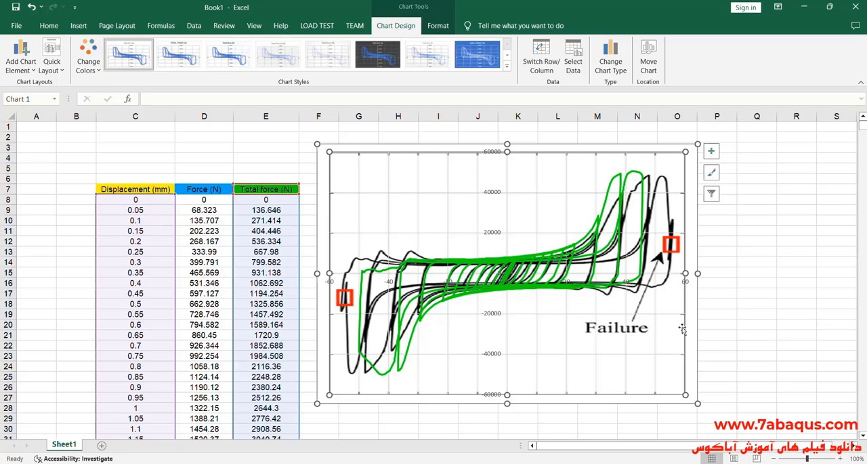
# - Switch to the paper zhai2020.pdf and examine specimen S3's force-displacement plot enlarged to 300%
pyautogui.hotkey('alt', 'Tab')
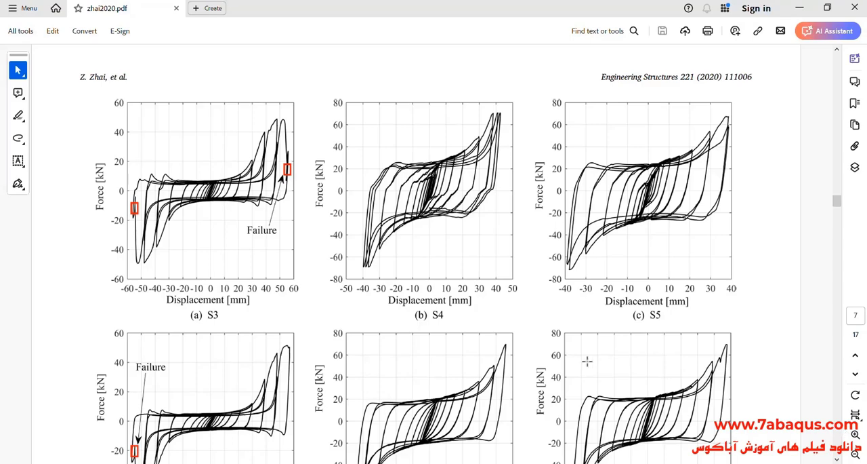
pyautogui.click(856, 433)
pyautogui.click(856, 434)
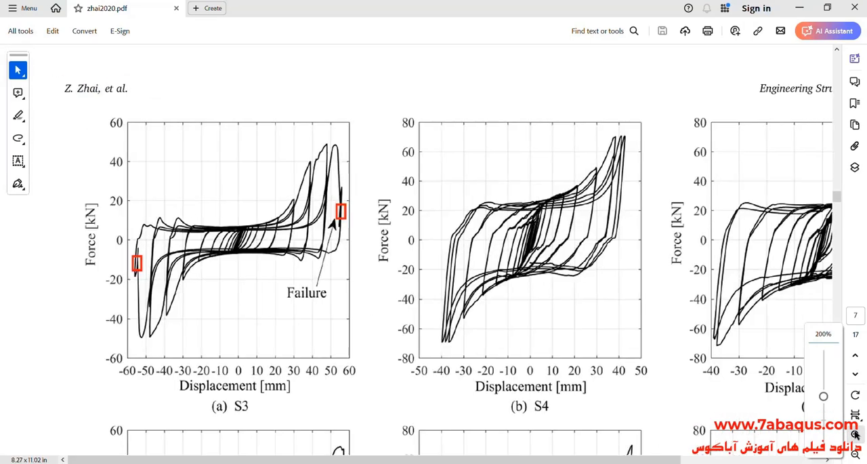
pyautogui.click(856, 433)
pyautogui.scroll(-3, 405, 359)
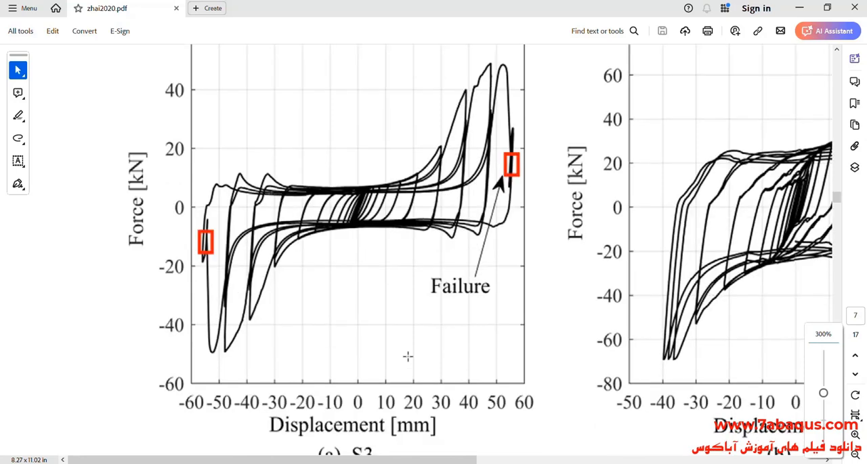
pyautogui.scroll(1, 408, 355)
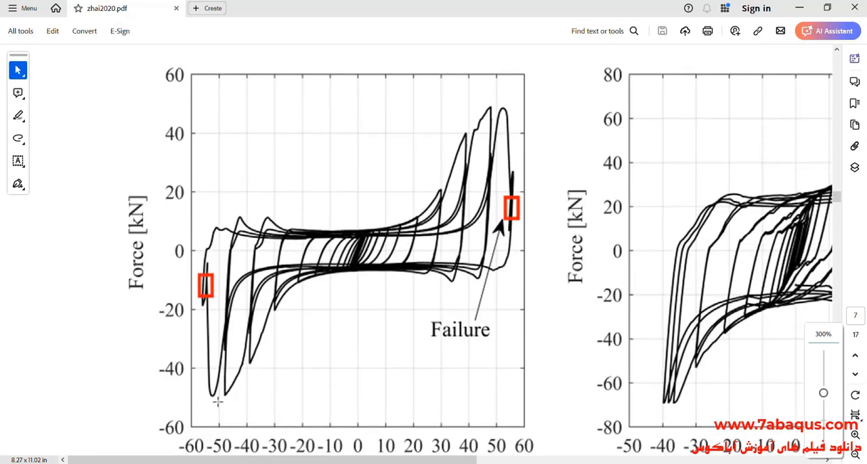